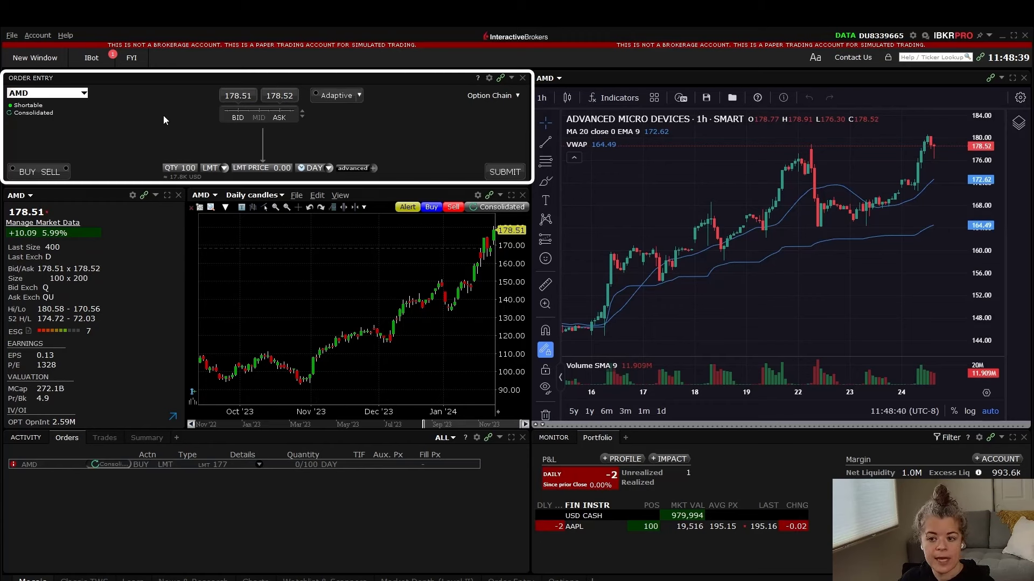
# - Load AMZN as the order entry instrument and set the order side to Buy
pyautogui.click(85, 94)
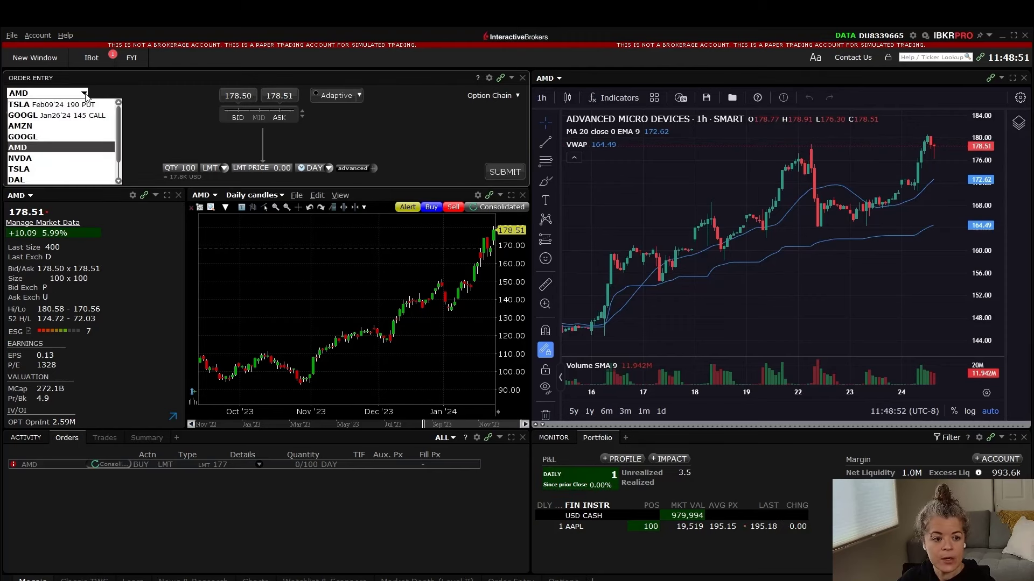
pyautogui.click(82, 126)
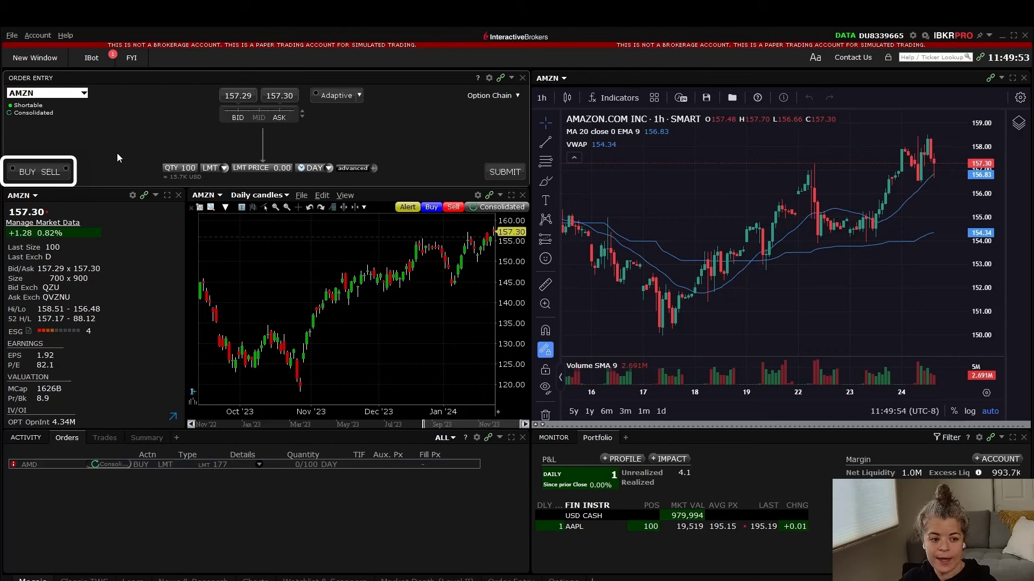
pyautogui.click(28, 173)
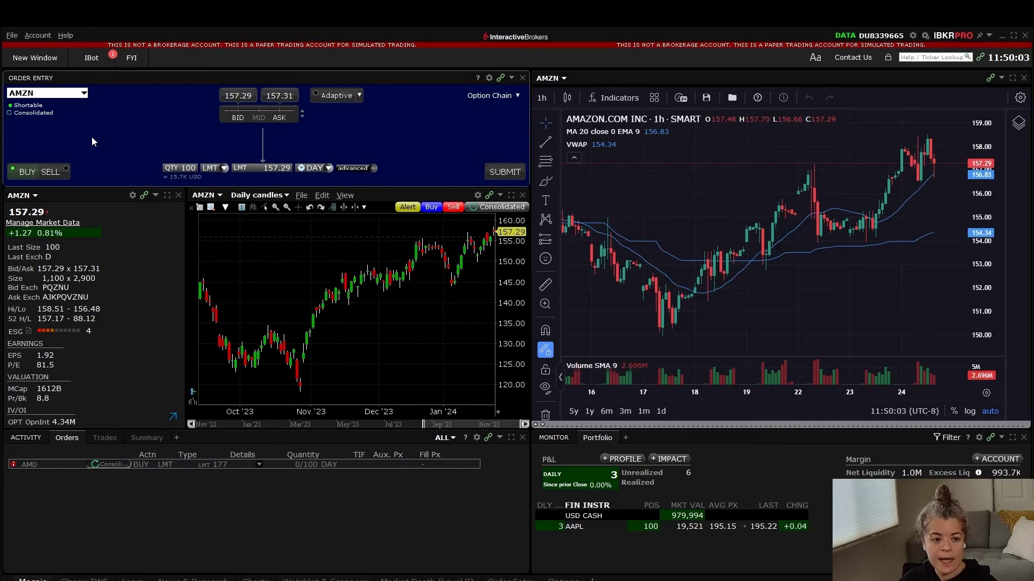
pyautogui.click(65, 171)
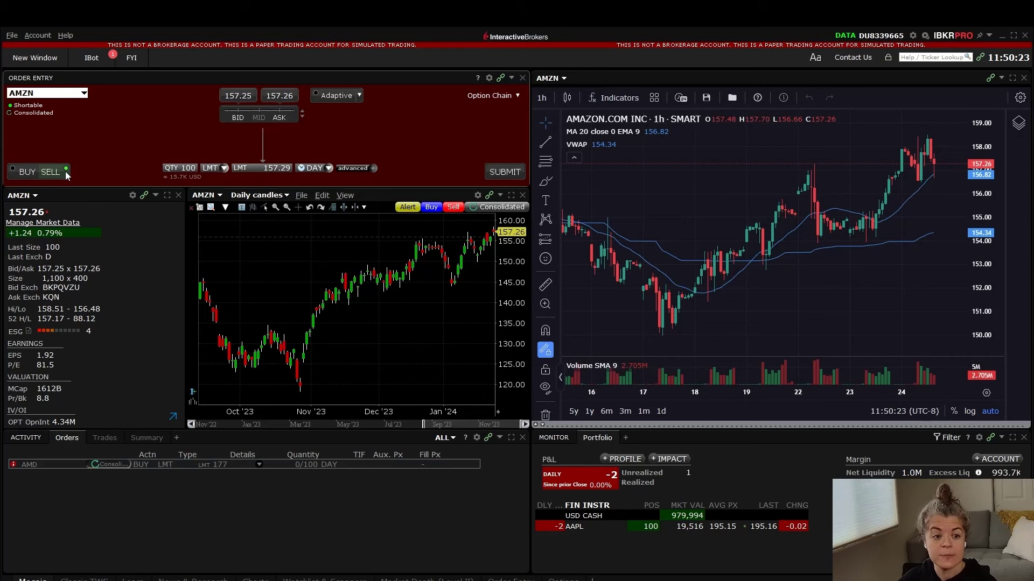
pyautogui.click(29, 172)
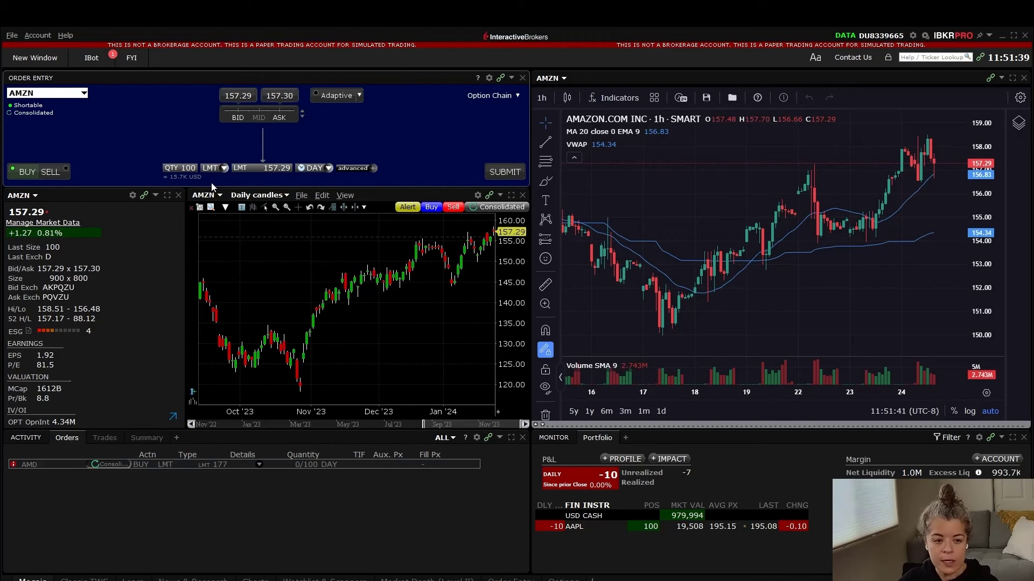
# - Set the AMZN buy order's quantity to 125 shares
pyautogui.click(184, 167)
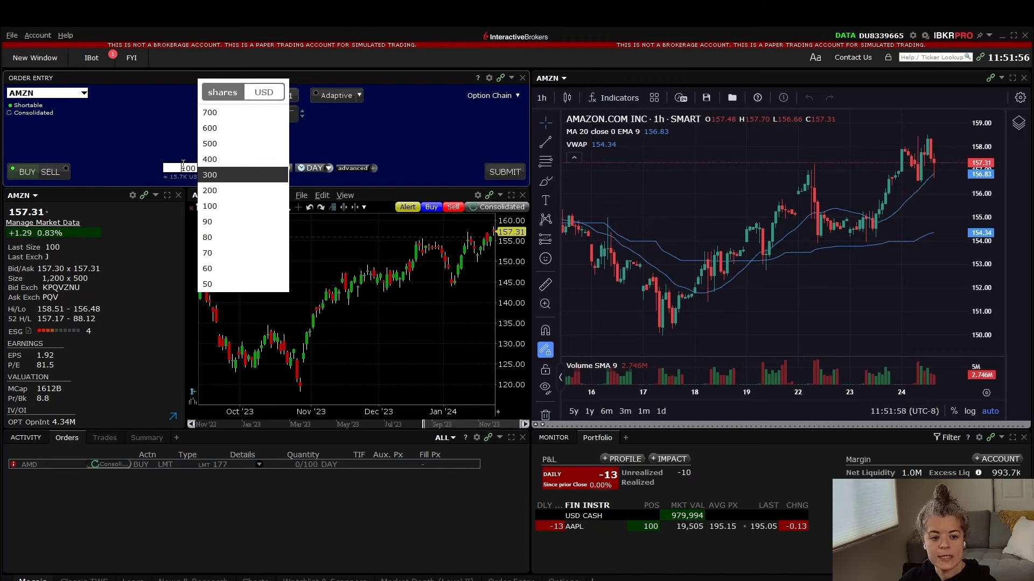
pyautogui.write('125')
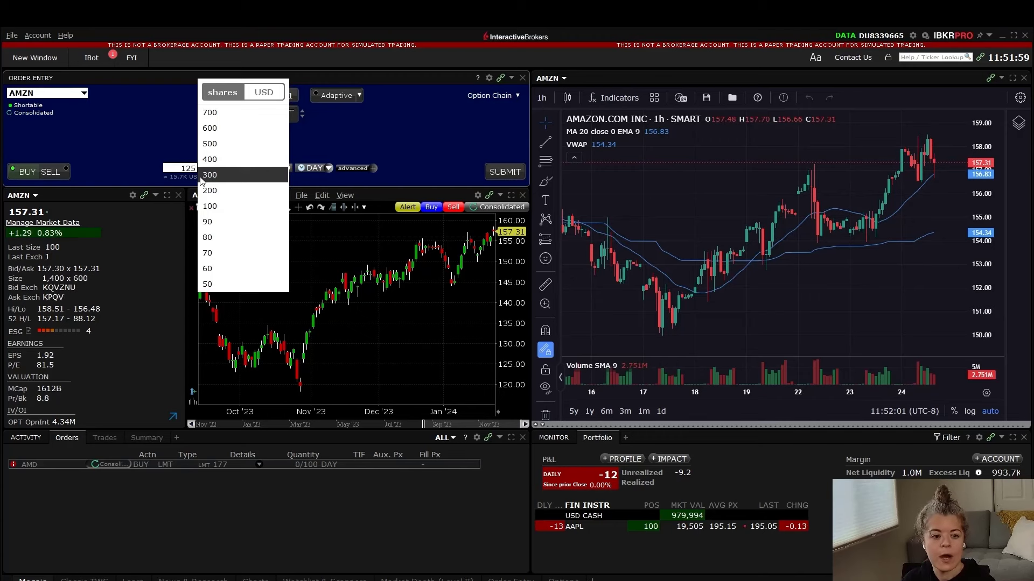
pyautogui.press('Return')
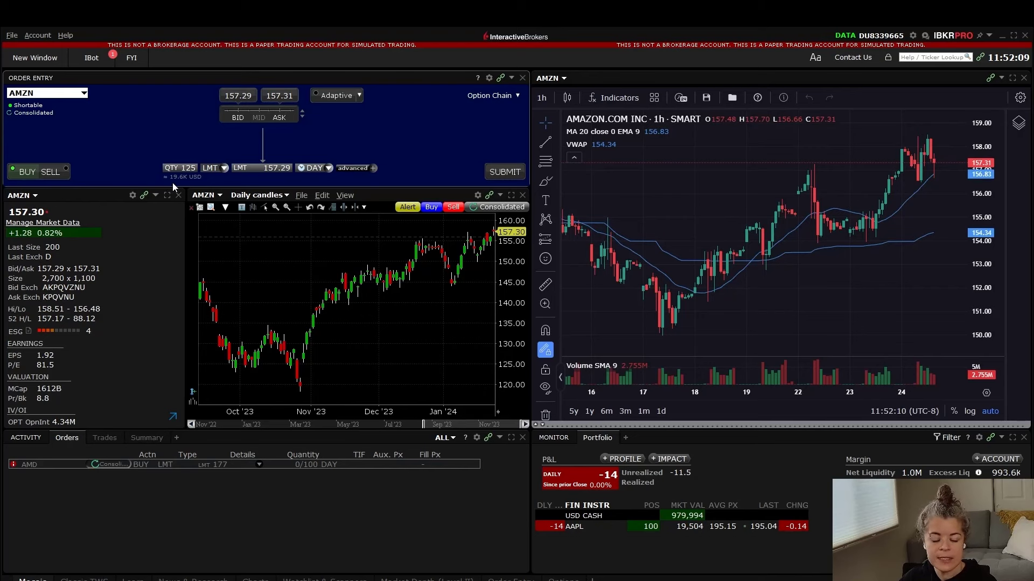
# - Choose the LMT order type for the AMZN buy order and set its limit price to 155
pyautogui.click(224, 169)
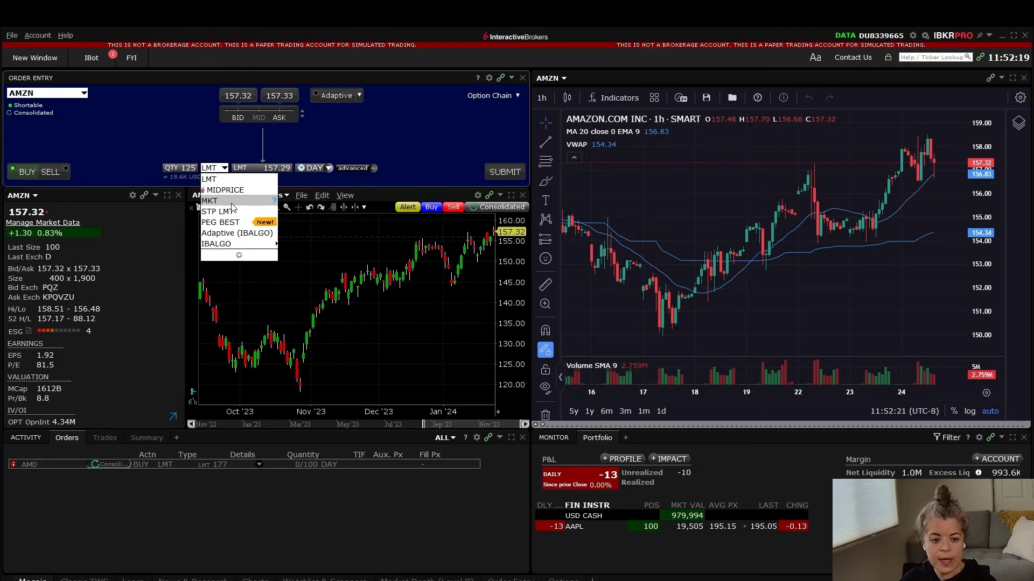
pyautogui.click(241, 256)
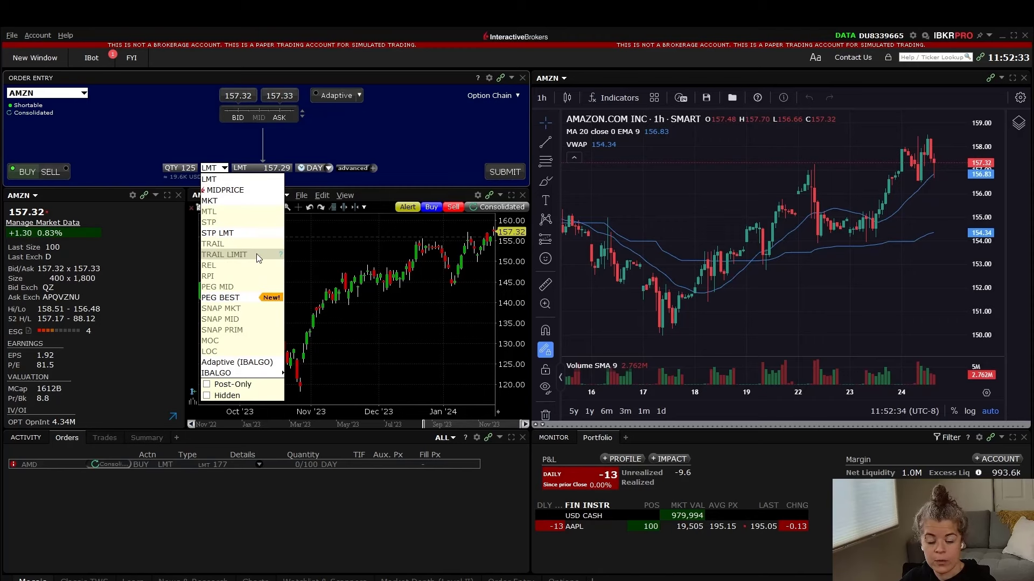
pyautogui.click(240, 176)
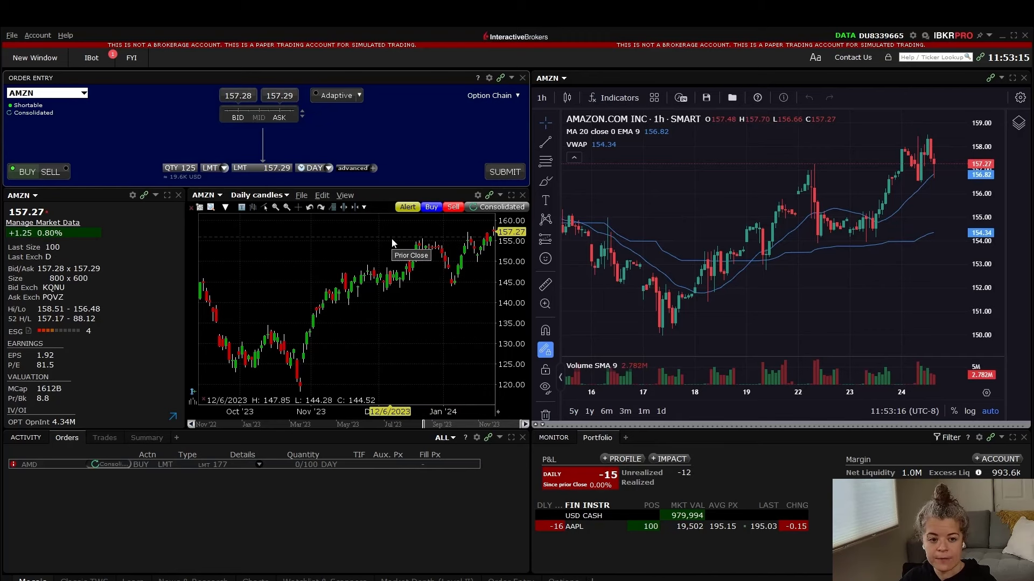
pyautogui.click(265, 167)
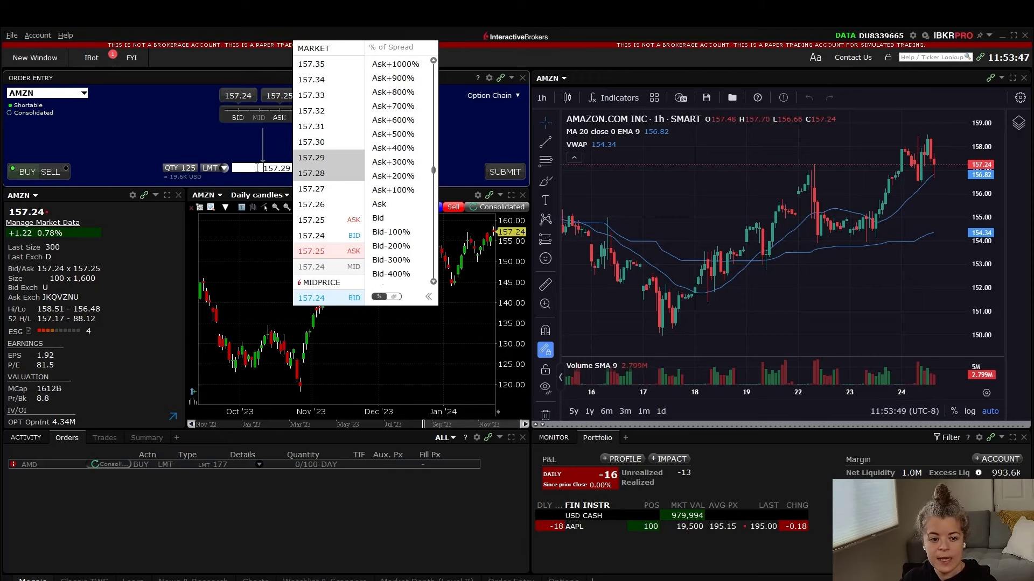
pyautogui.write('155')
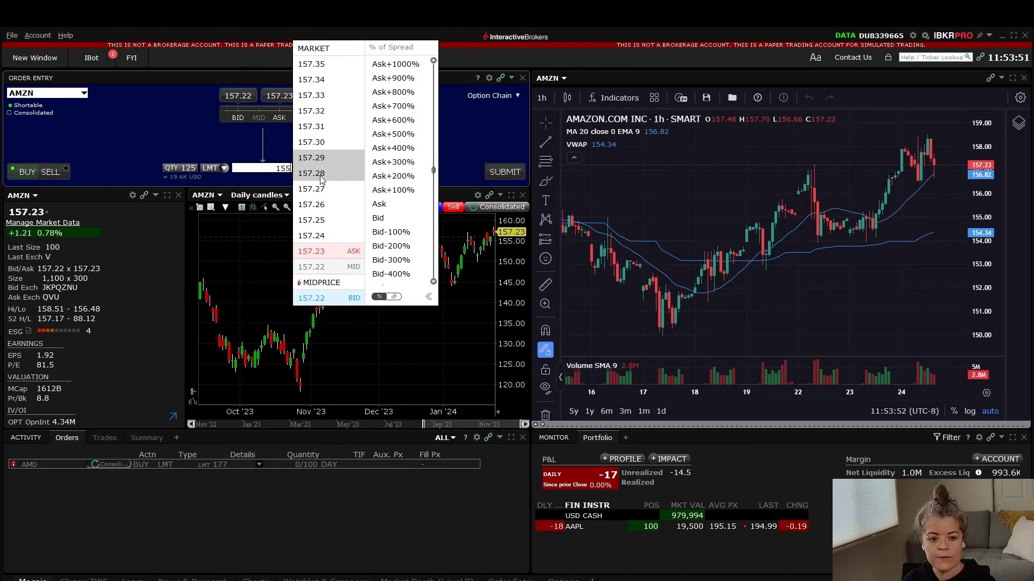
pyautogui.press('Return')
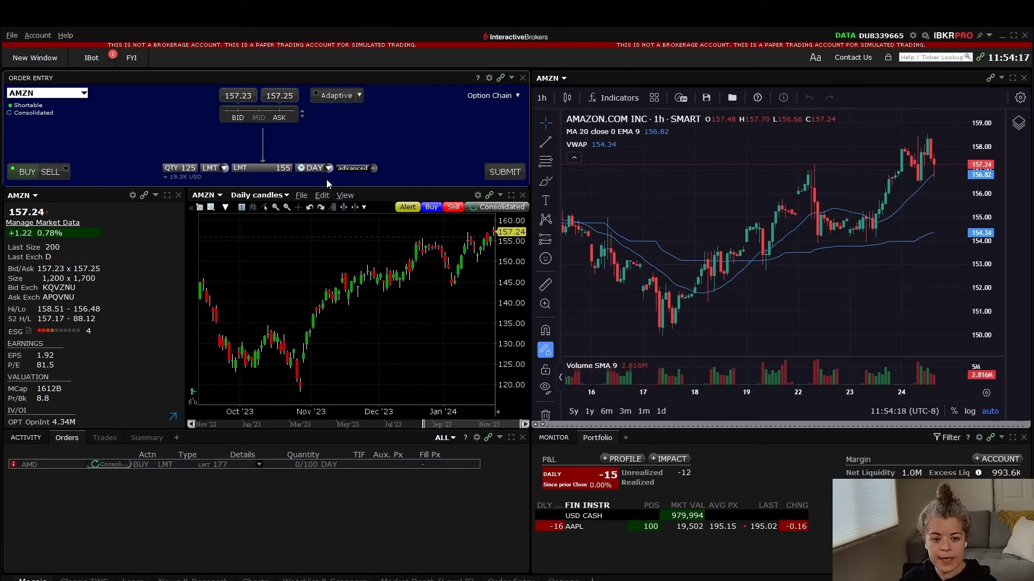
# - Set the AMZN buy order's time in force to DAY, then submit and transmit it
pyautogui.click(329, 169)
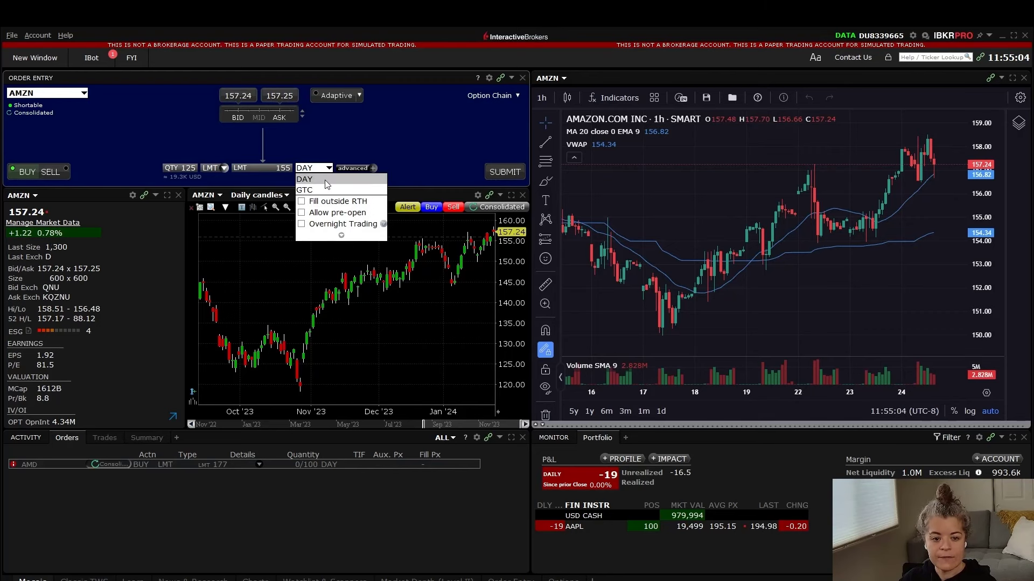
pyautogui.click(326, 183)
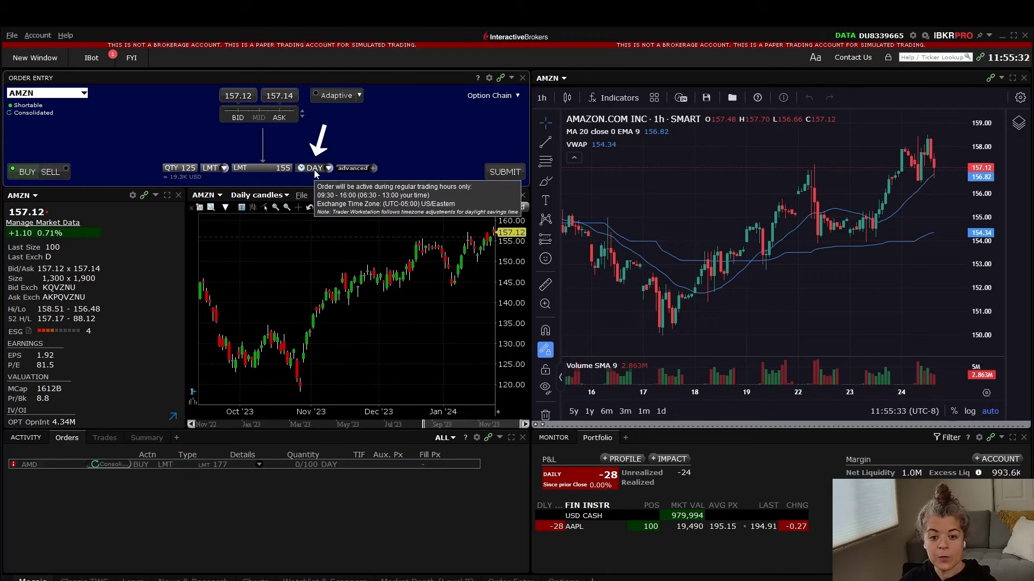
pyautogui.click(506, 173)
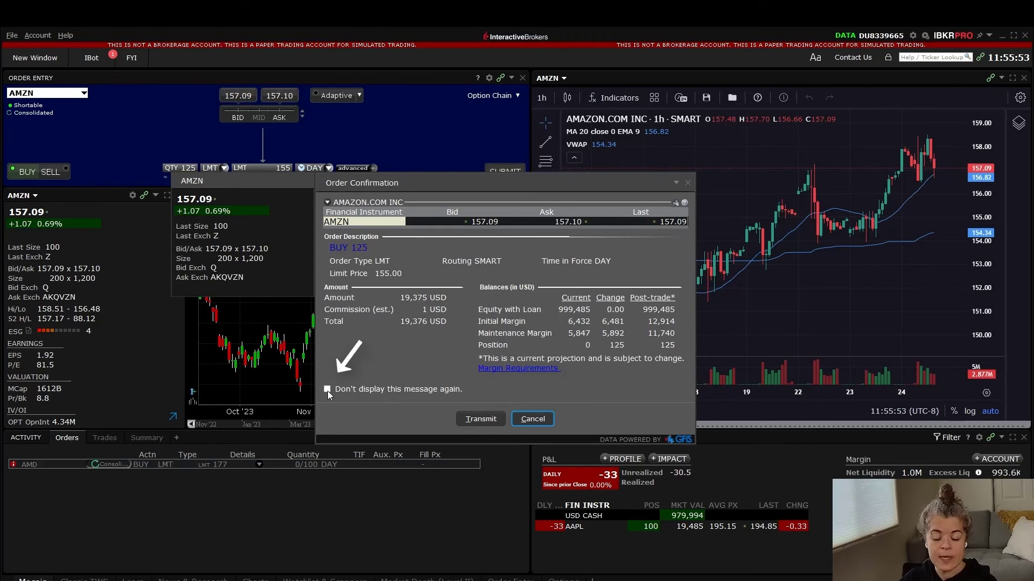
pyautogui.click(480, 419)
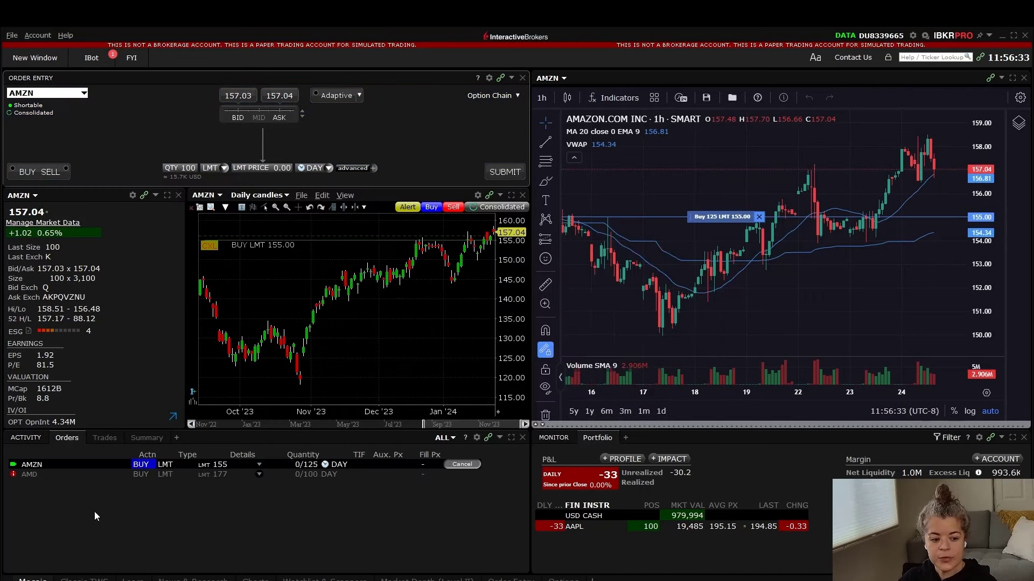
pyautogui.click(95, 511)
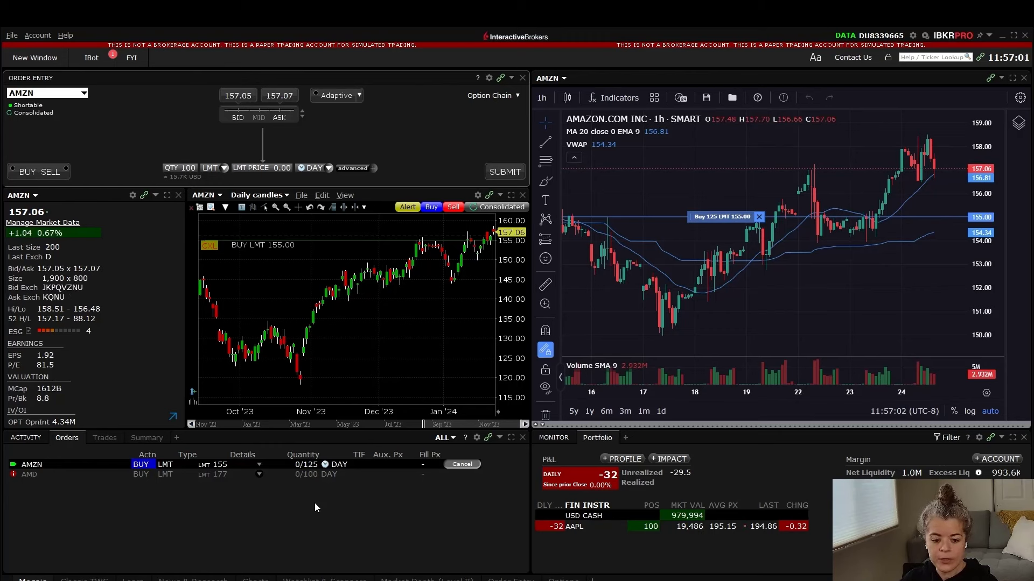
# - Change the working AMZN buy order's quantity to 100 shares and send the update
pyautogui.click(307, 466)
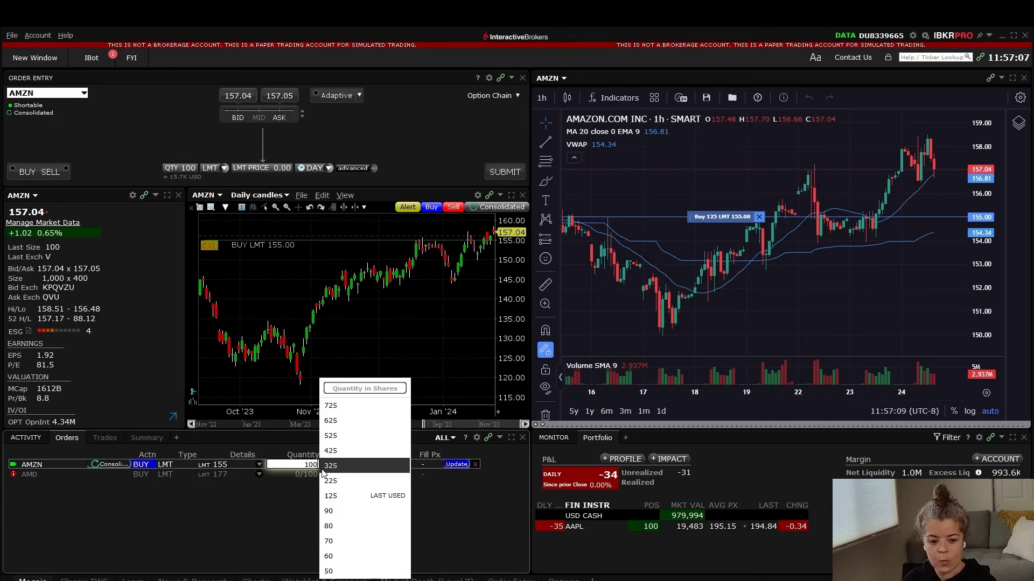
pyautogui.press('Return')
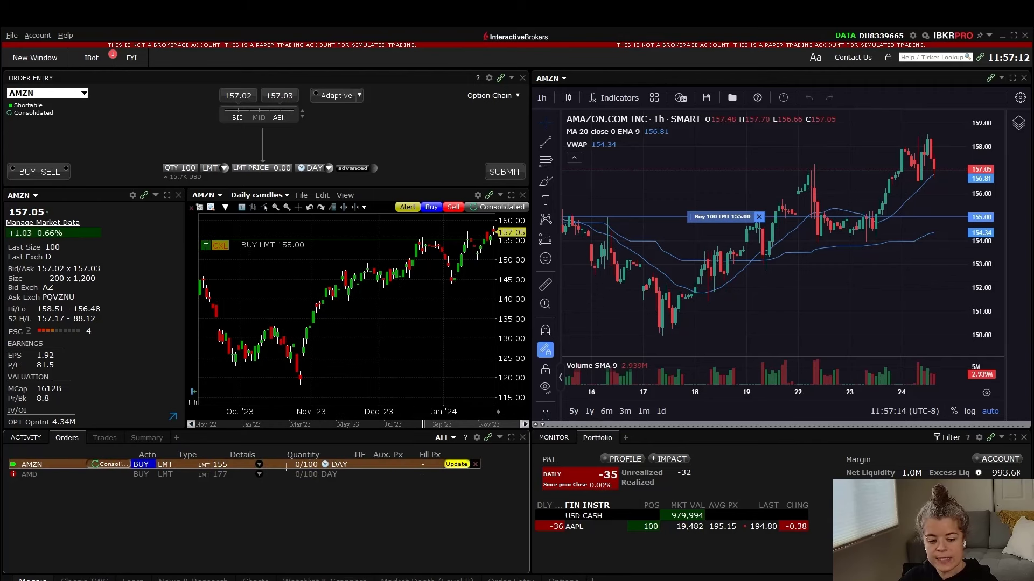
pyautogui.click(458, 465)
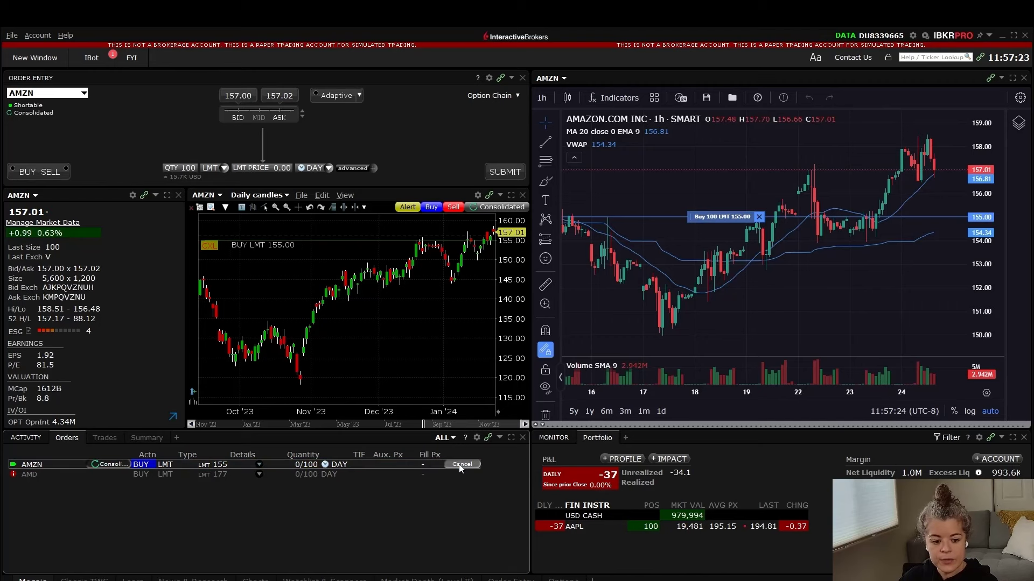
# - Change the working AMZN buy order's limit price to 150 and send the update
pyautogui.click(221, 464)
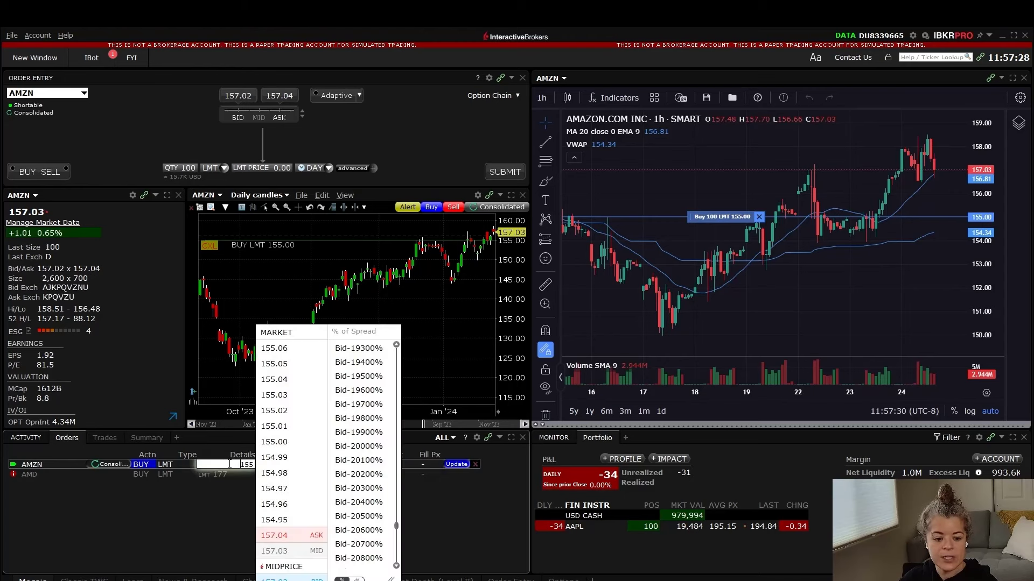
pyautogui.write('1')
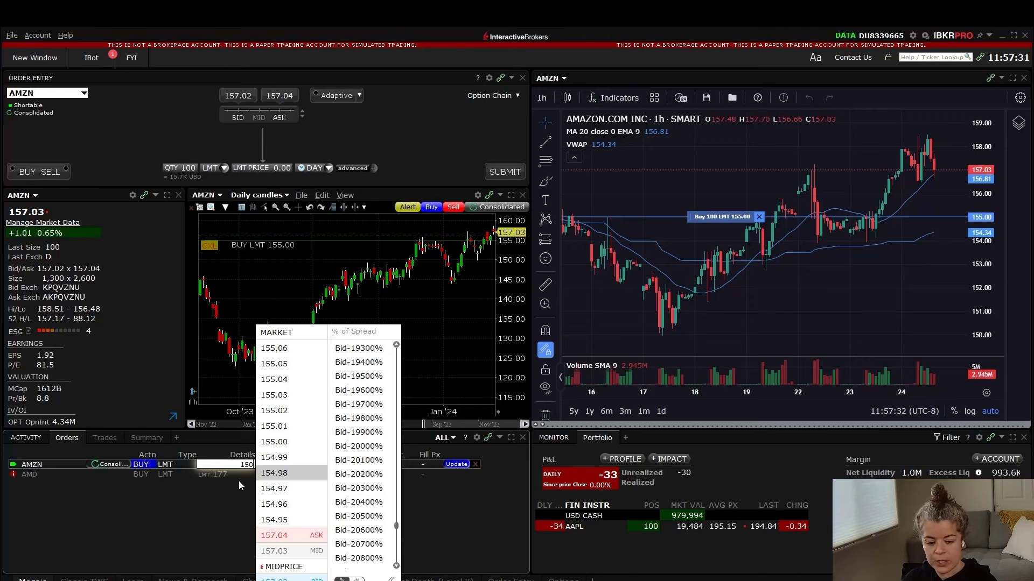
pyautogui.write('50')
pyautogui.press('Return')
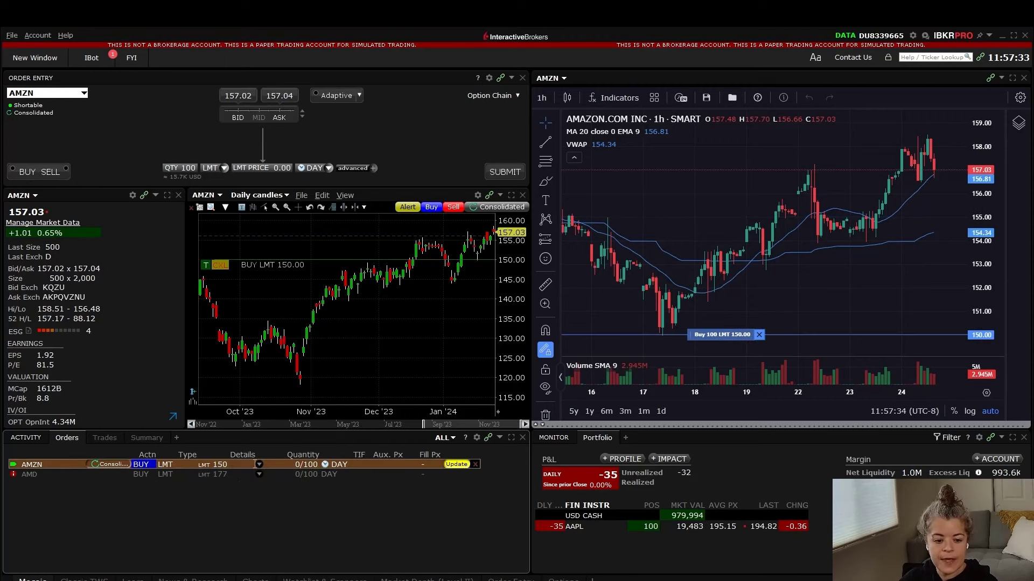
pyautogui.click(455, 464)
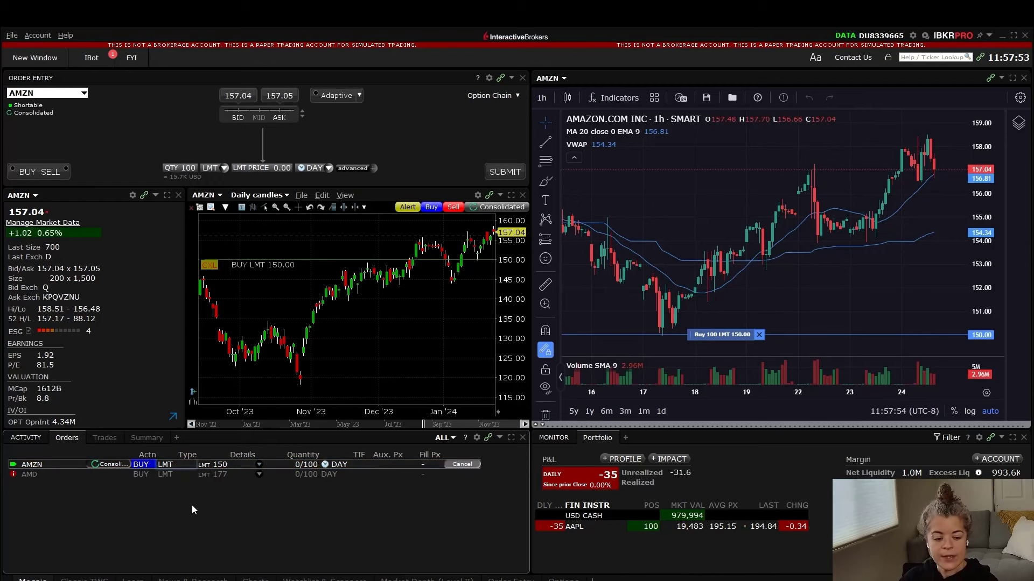
pyautogui.click(168, 465)
pyautogui.click(254, 507)
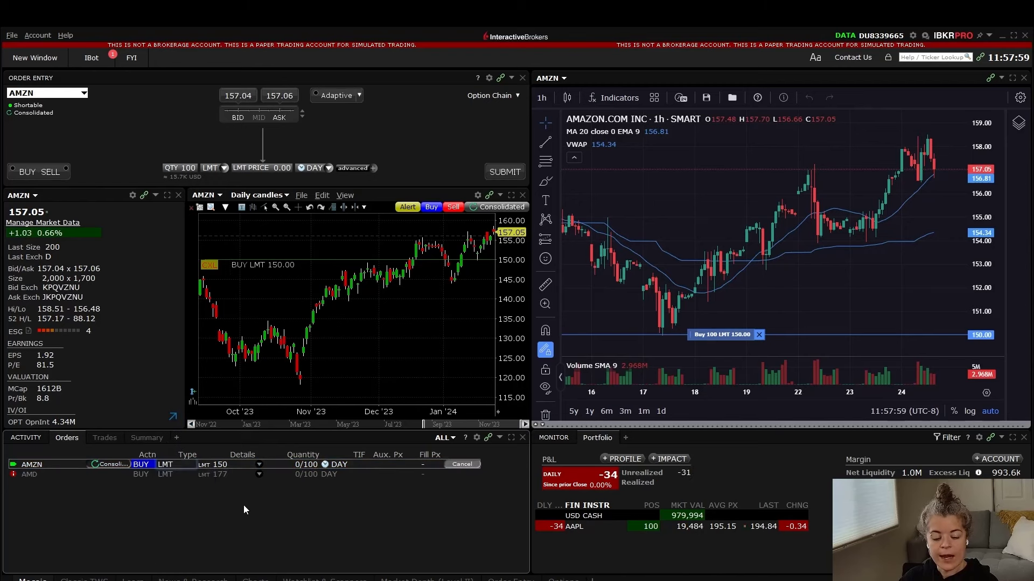
pyautogui.click(144, 464)
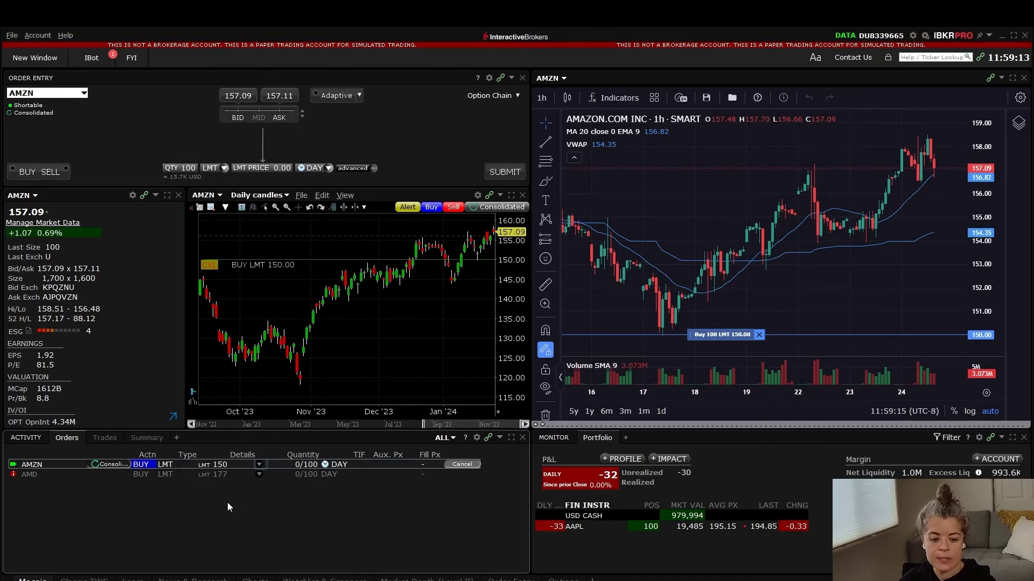
# - Attach a stop-loss order with a stop price of 145 to the working AMZN buy order and transmit it, overriding the stop-order warning
pyautogui.click(260, 467)
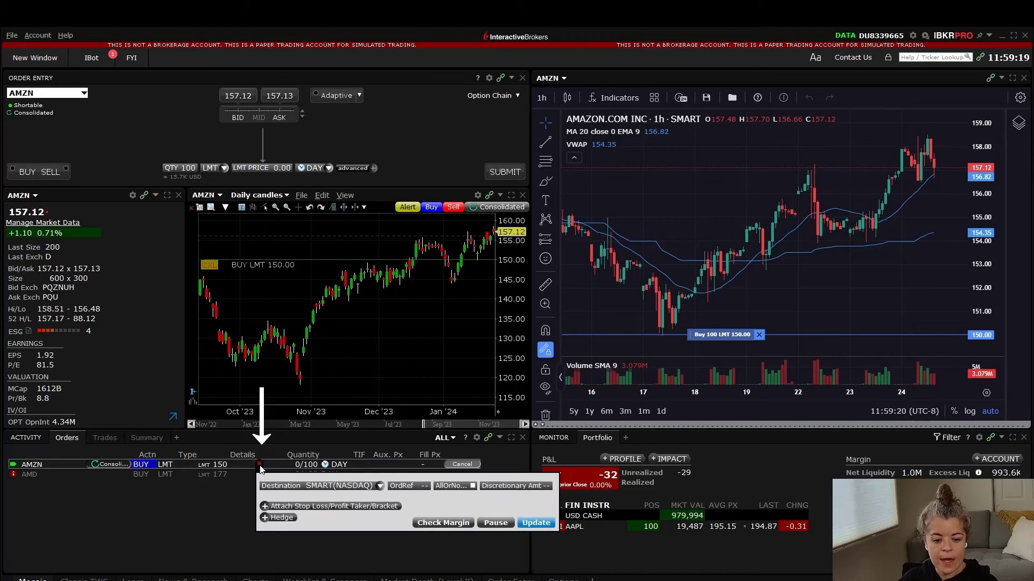
pyautogui.click(265, 508)
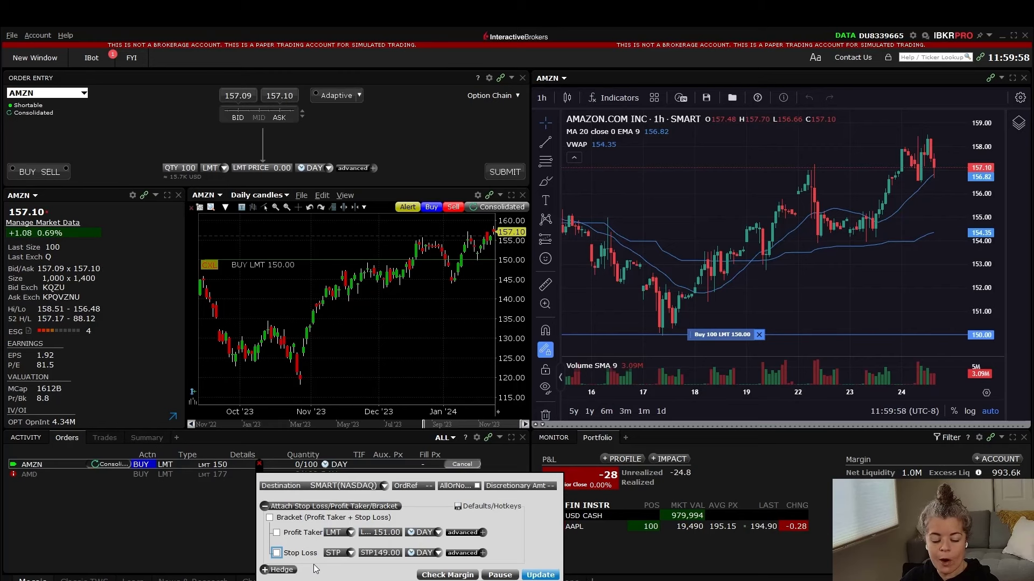
pyautogui.click(277, 553)
pyautogui.click(390, 554)
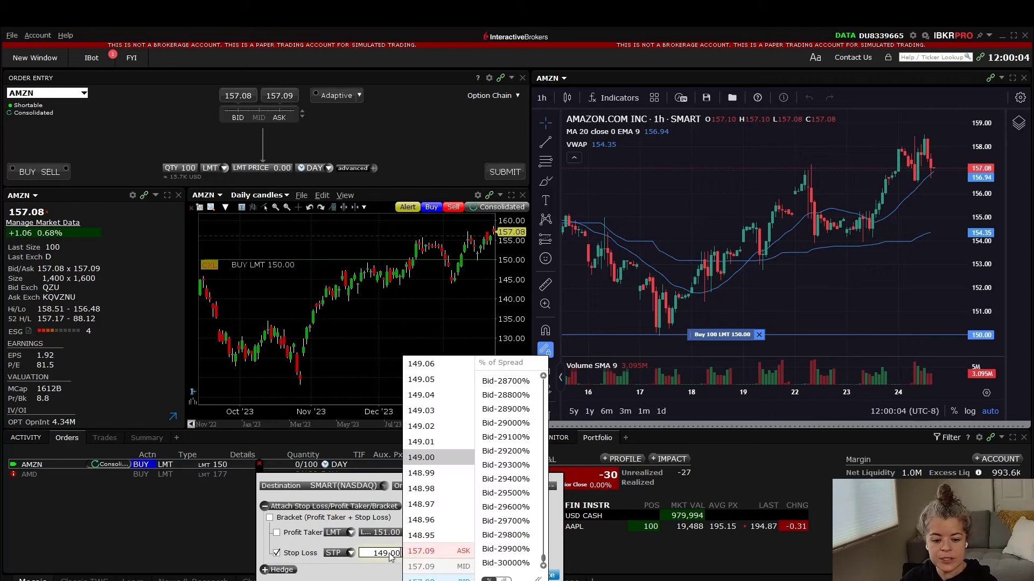
pyautogui.hotkey('ctrl', 'a')
pyautogui.write('145')
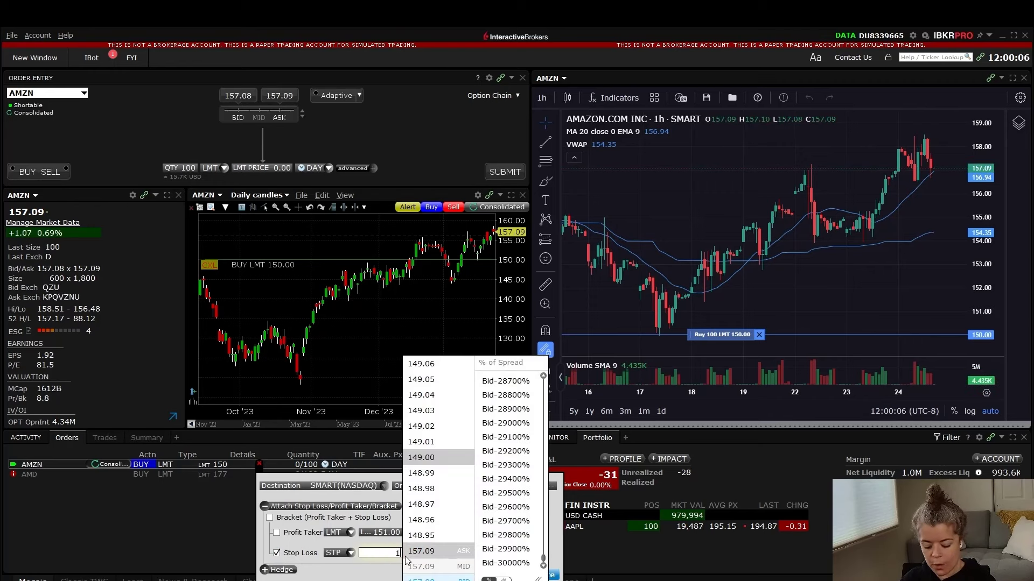
pyautogui.press('Return')
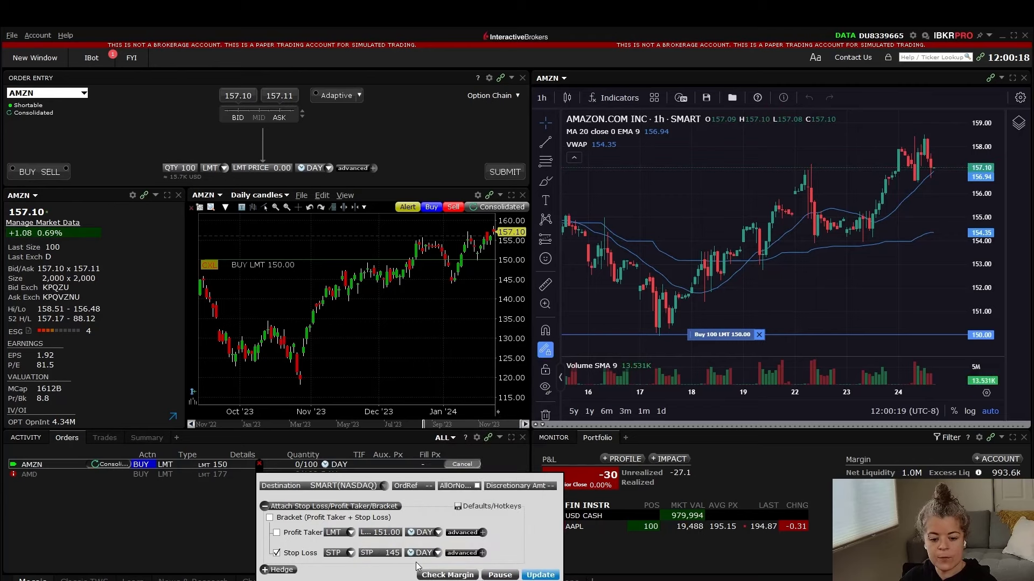
pyautogui.click(540, 575)
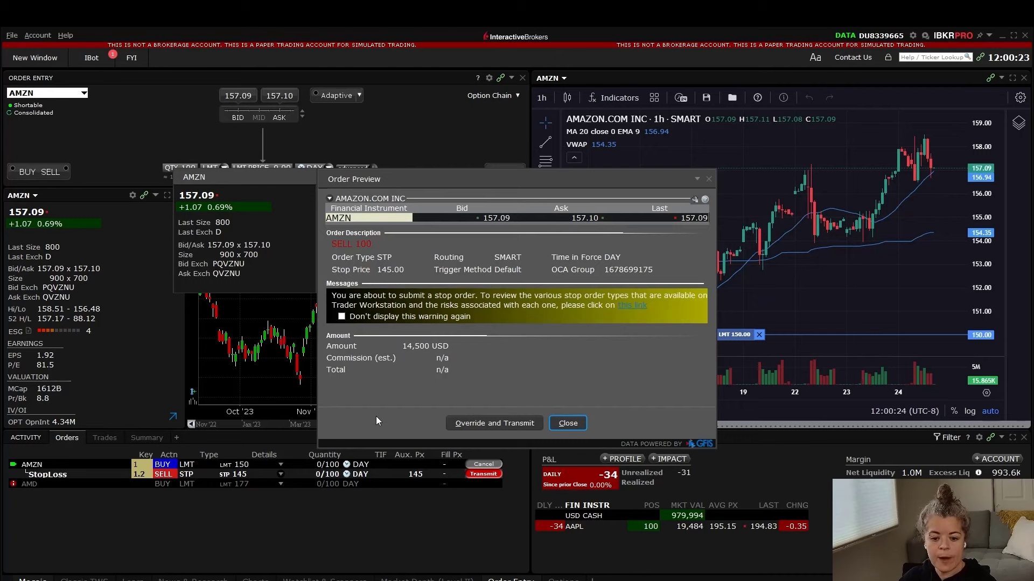
pyautogui.click(505, 422)
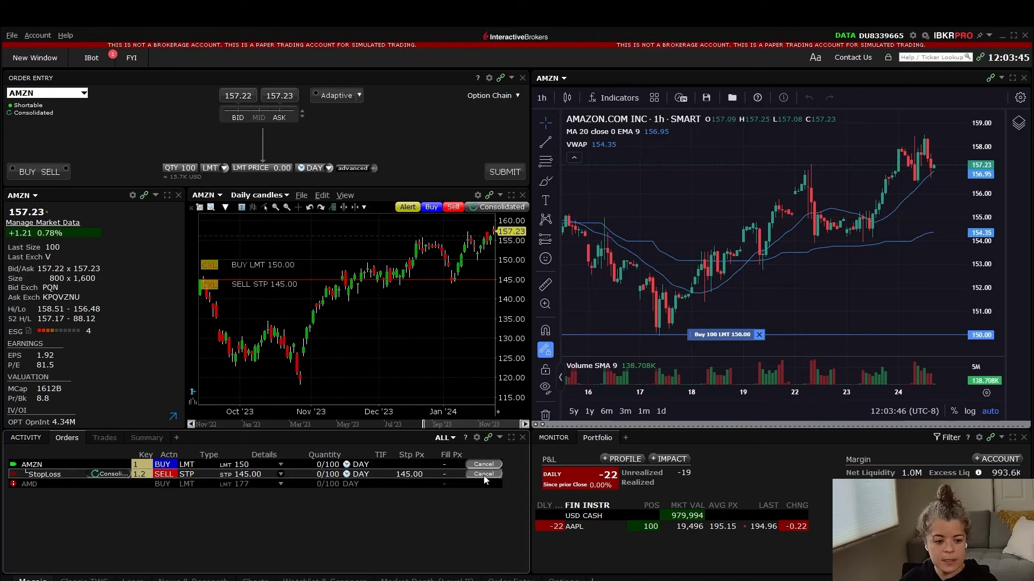
# - Cancel the attached AMZN stop-loss order and move the working buy order's limit line on the charts to 151.17, ending at 152.06
pyautogui.click(483, 476)
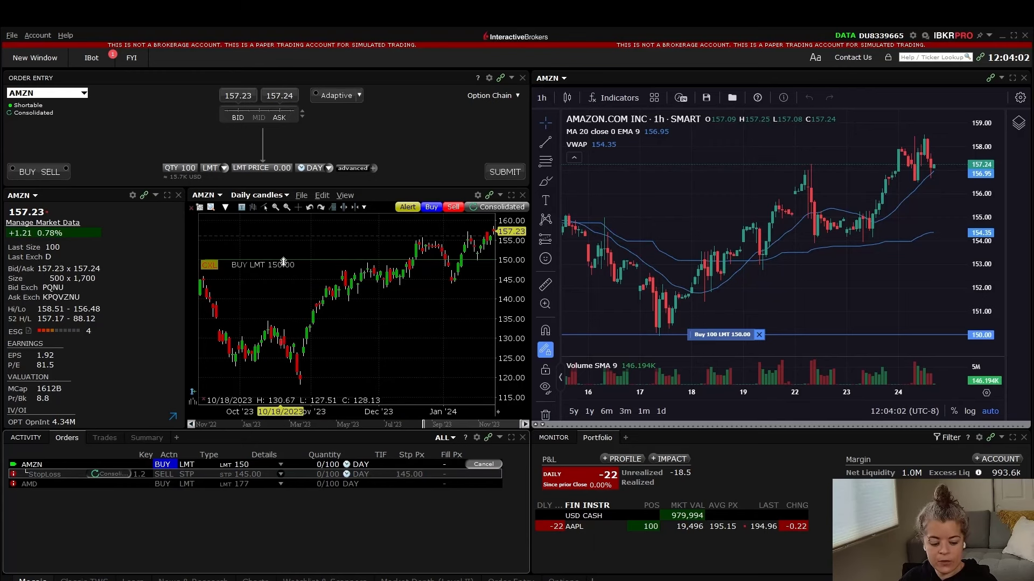
pyautogui.moveTo(310, 262)
pyautogui.mouseDown()
pyautogui.moveTo(311, 240)
pyautogui.moveTo(317, 258)
pyautogui.mouseUp()
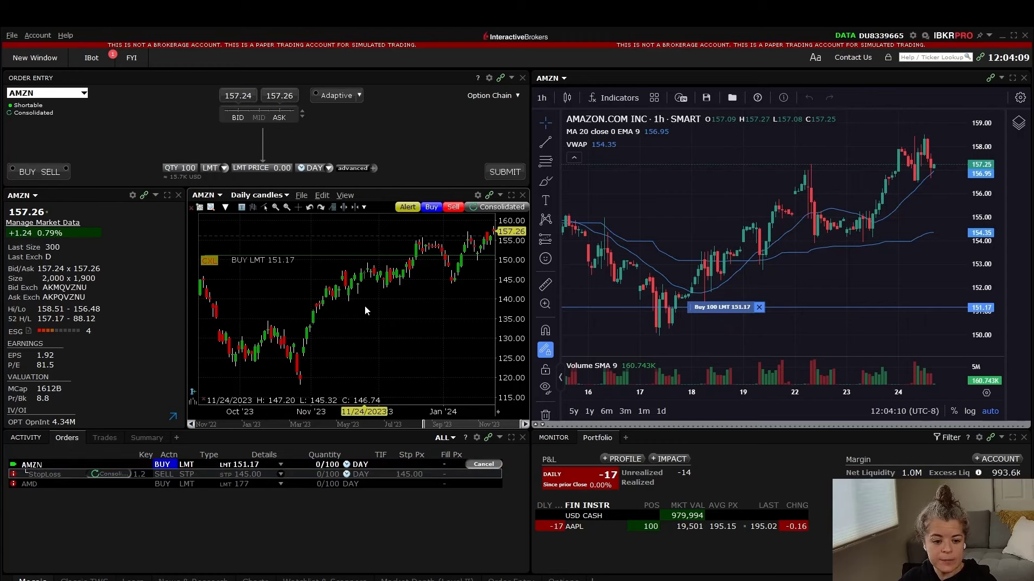
pyautogui.click(613, 258)
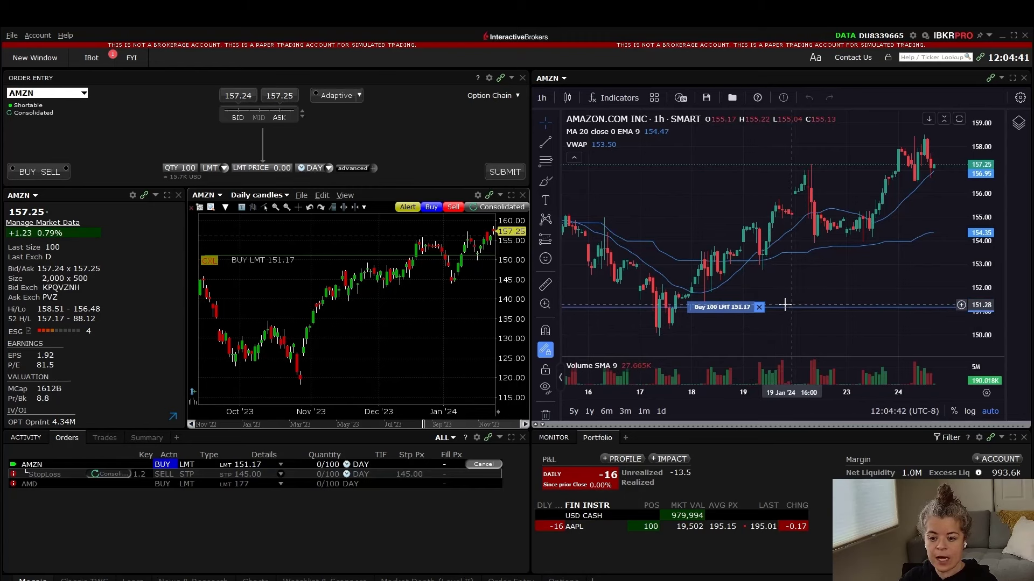
pyautogui.moveTo(728, 315); pyautogui.dragTo(728, 294)
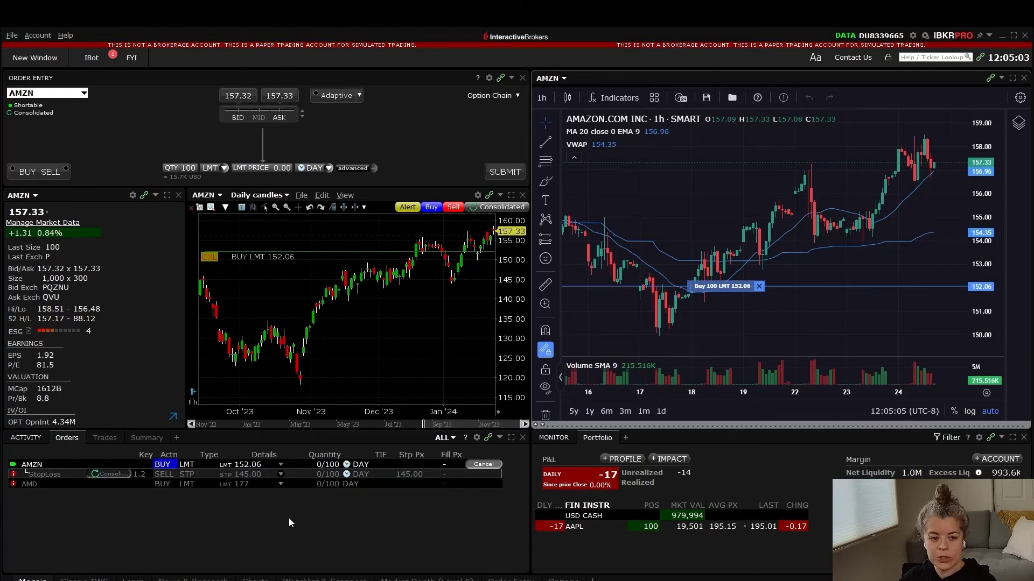
# - Change the working AMZN buy order's type to MKT and send the update
pyautogui.click(195, 470)
pyautogui.click(207, 498)
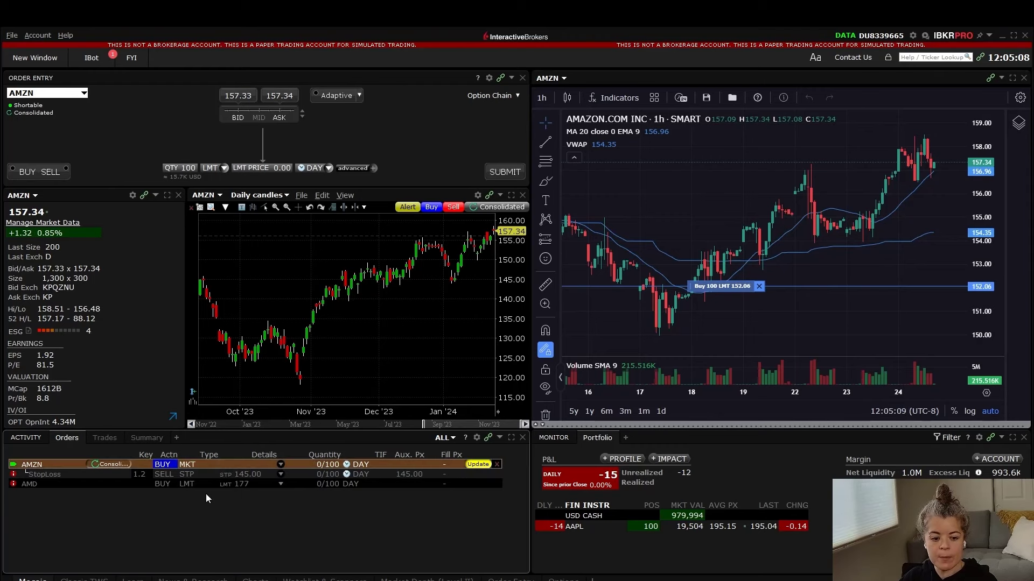
pyautogui.click(472, 464)
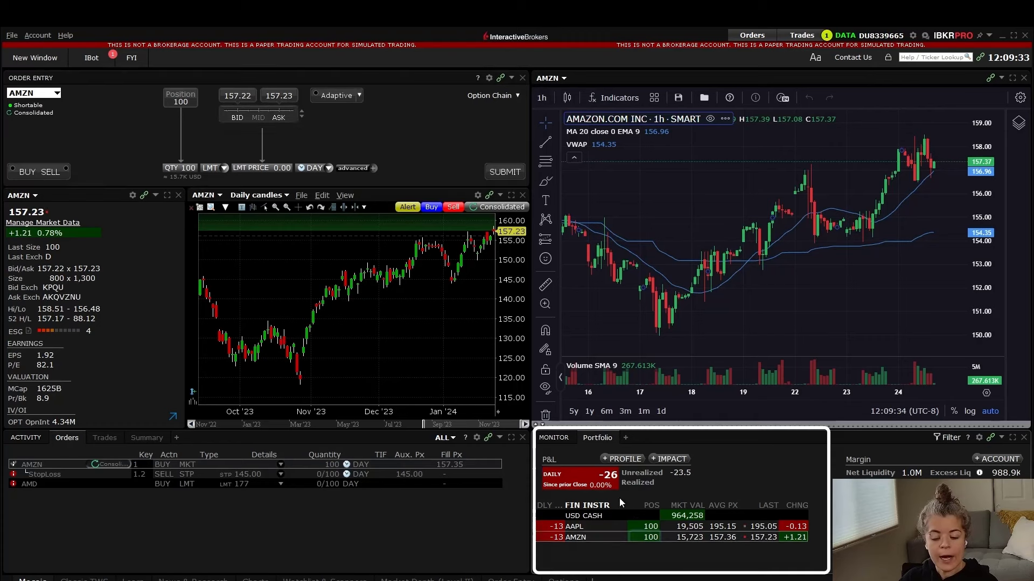
# - Close the AMZN position from the portfolio with a market order selling 100 shares, then submit and transmit it
pyautogui.rightClick(644, 540)
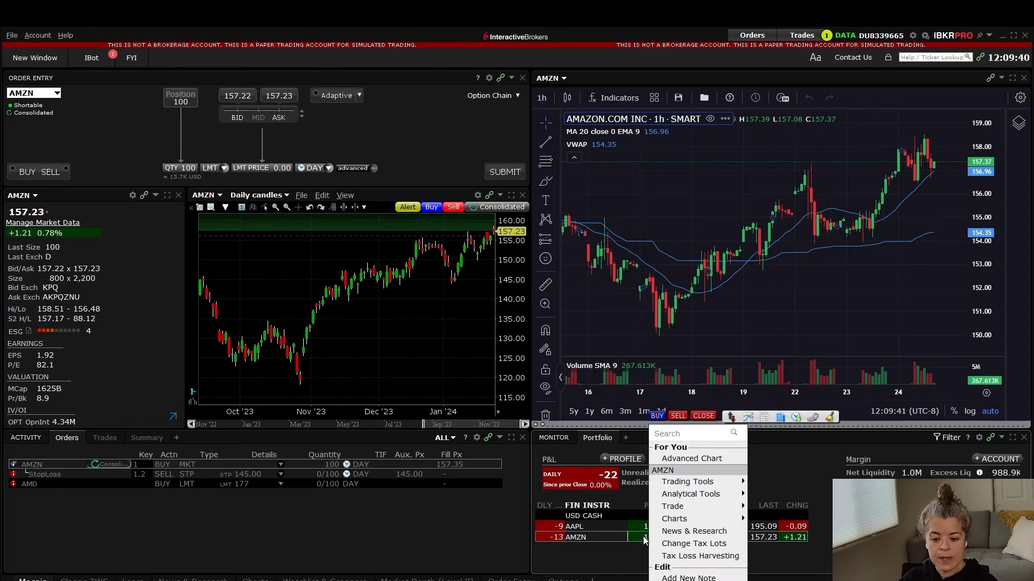
pyautogui.click(706, 416)
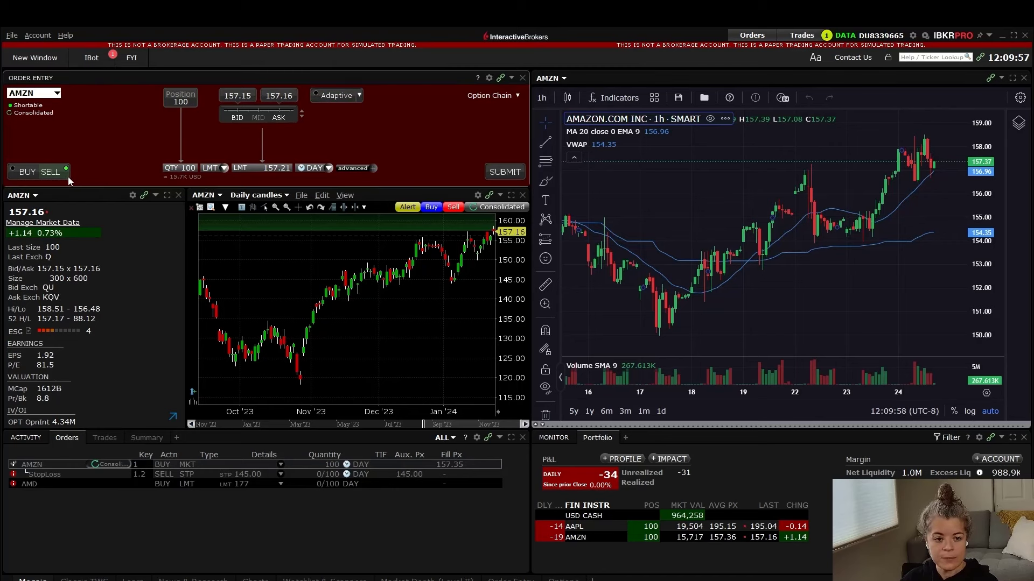
pyautogui.click(224, 169)
pyautogui.click(231, 200)
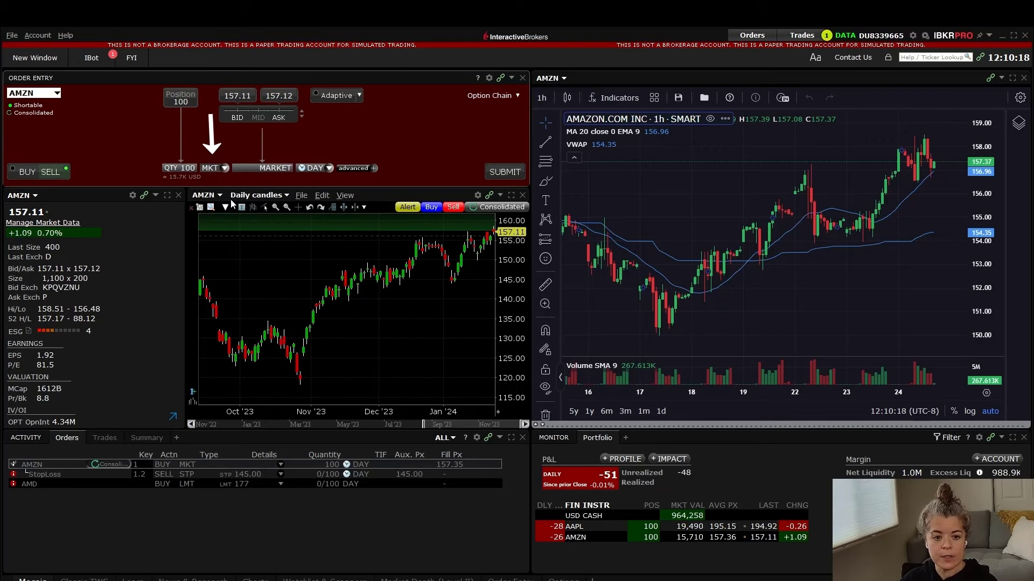
pyautogui.click(508, 173)
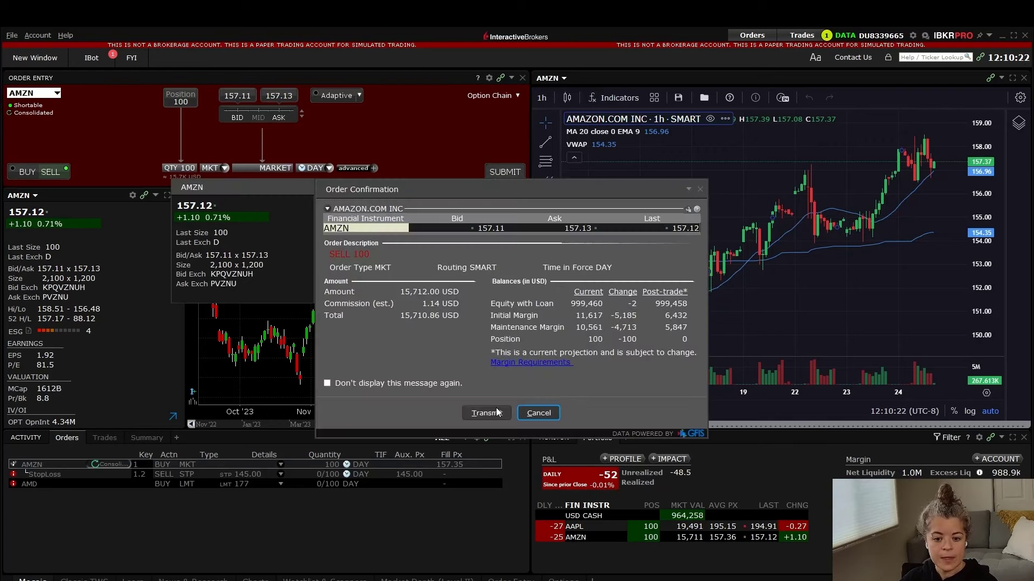
pyautogui.click(496, 412)
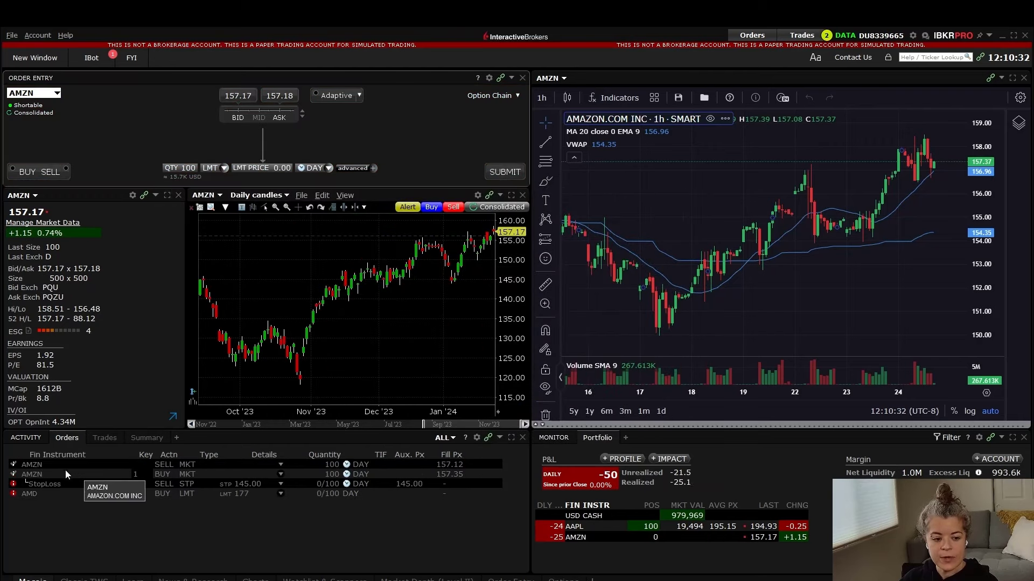
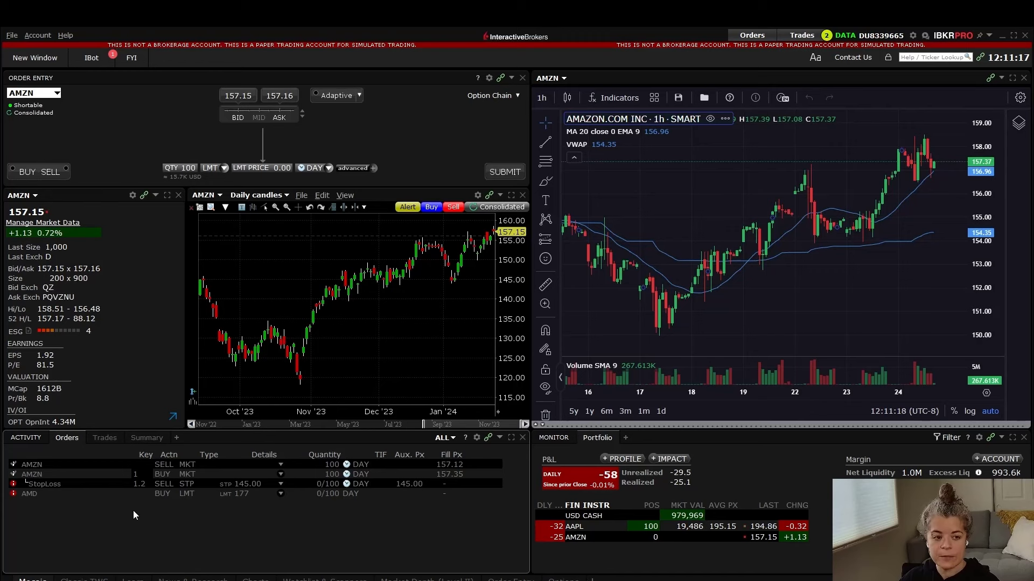
# - Prepare a new AMZN buy limit order with a limit price of 156
pyautogui.click(137, 116)
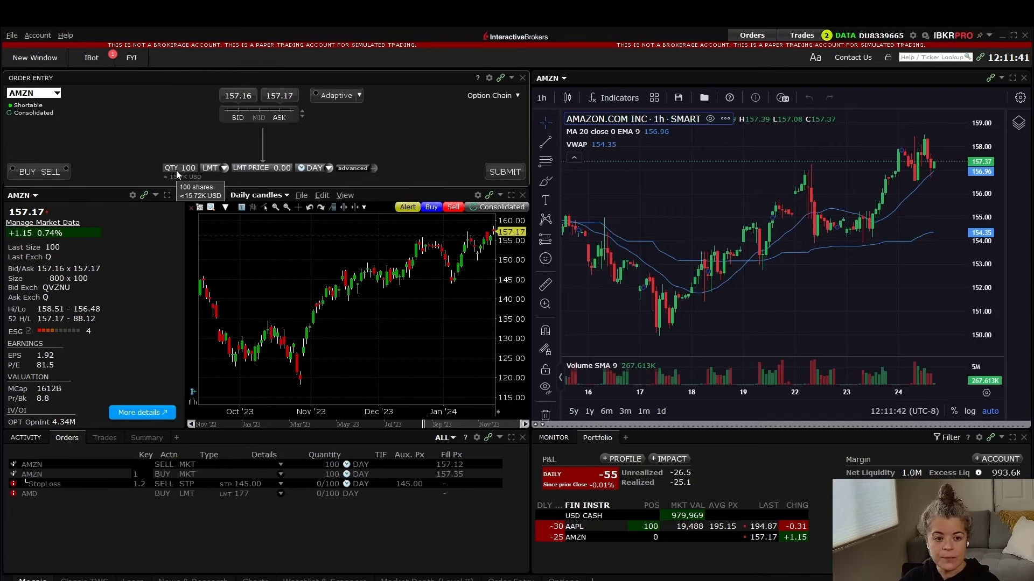
pyautogui.click(286, 168)
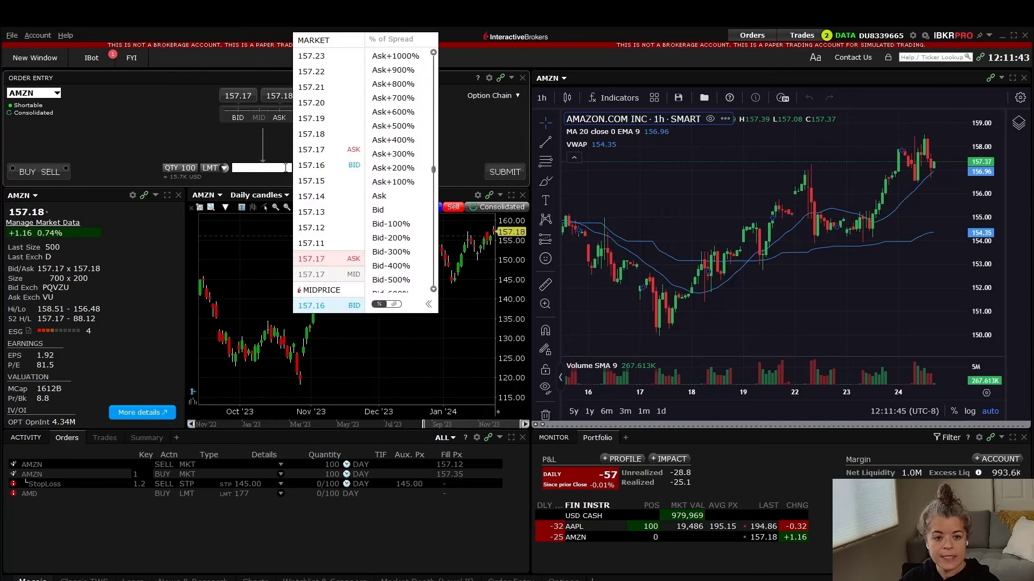
pyautogui.write('156')
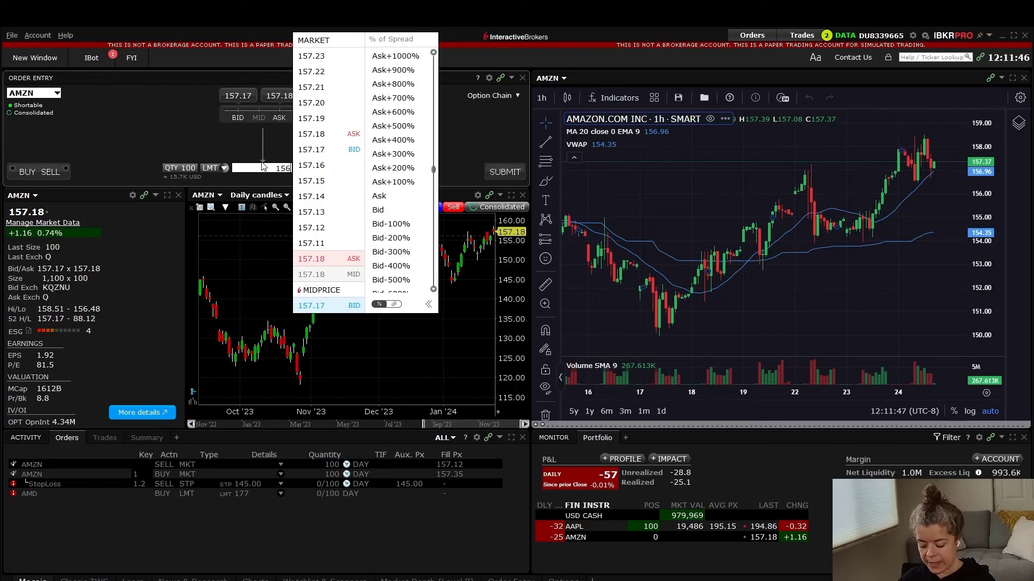
pyautogui.press('Return')
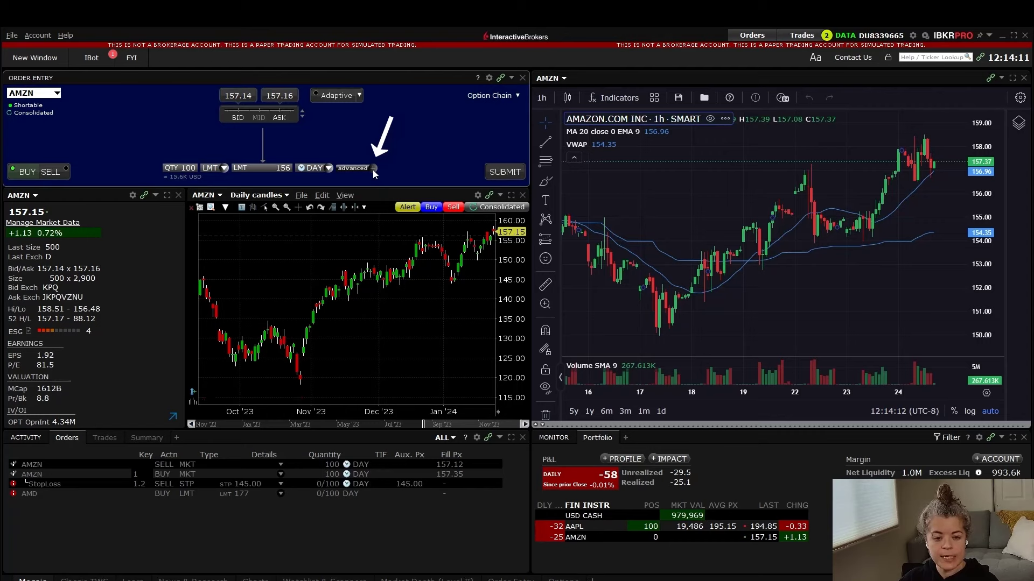
# - Attach a profit taker with a limit price of 160 to the AMZN buy order
pyautogui.click(374, 168)
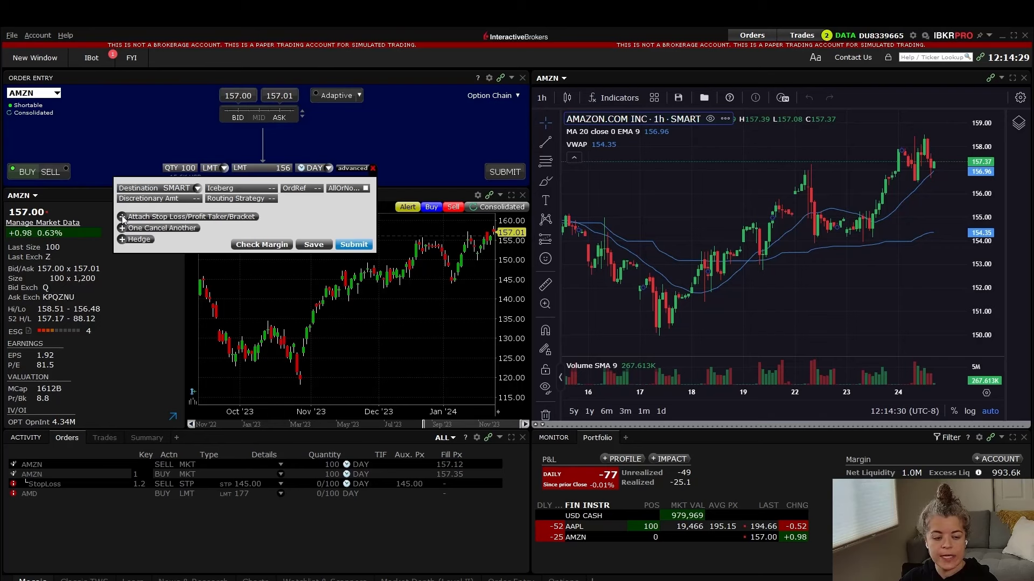
pyautogui.click(123, 217)
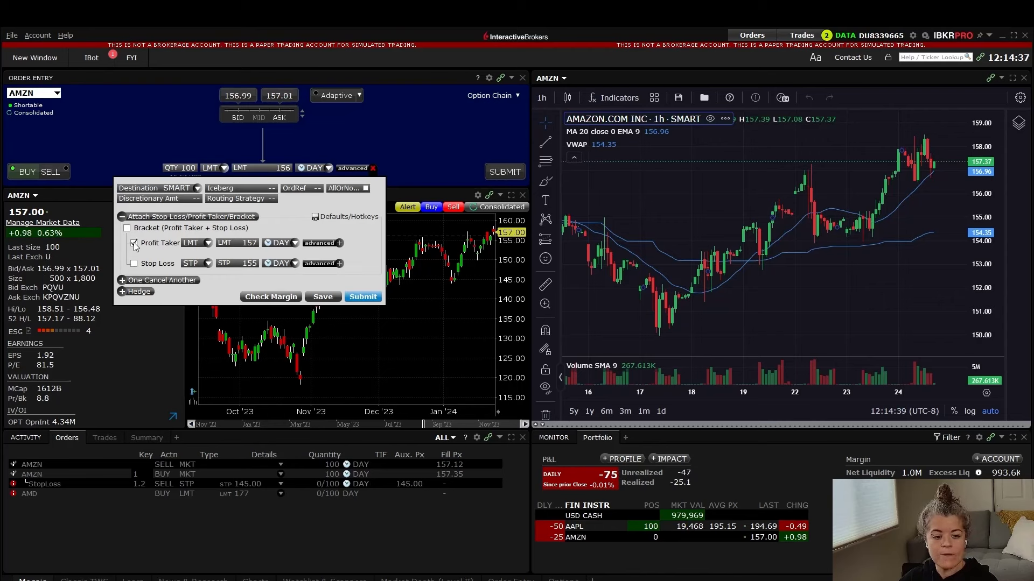
pyautogui.click(134, 243)
pyautogui.click(253, 243)
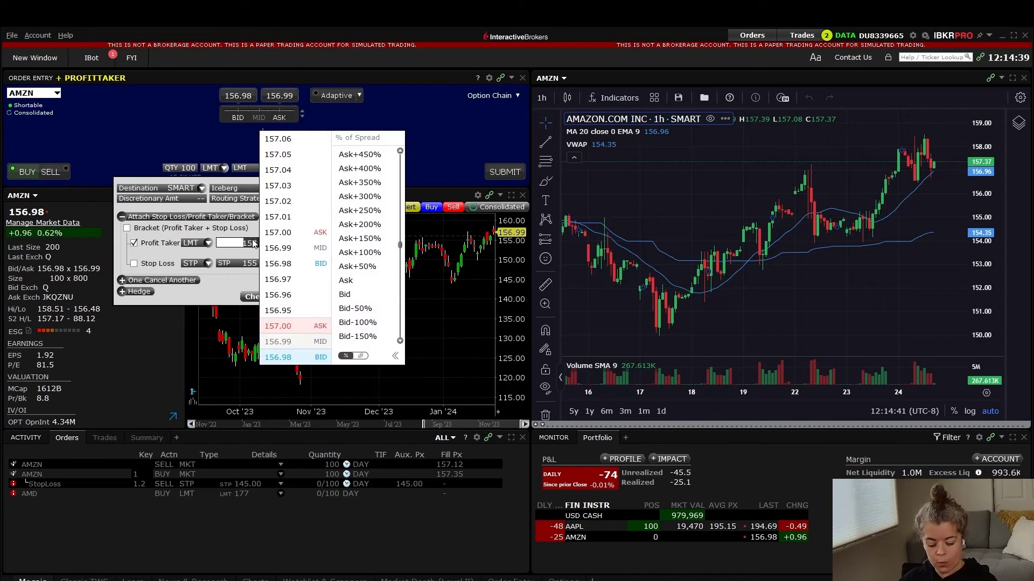
pyautogui.write('160')
pyautogui.press('Return')
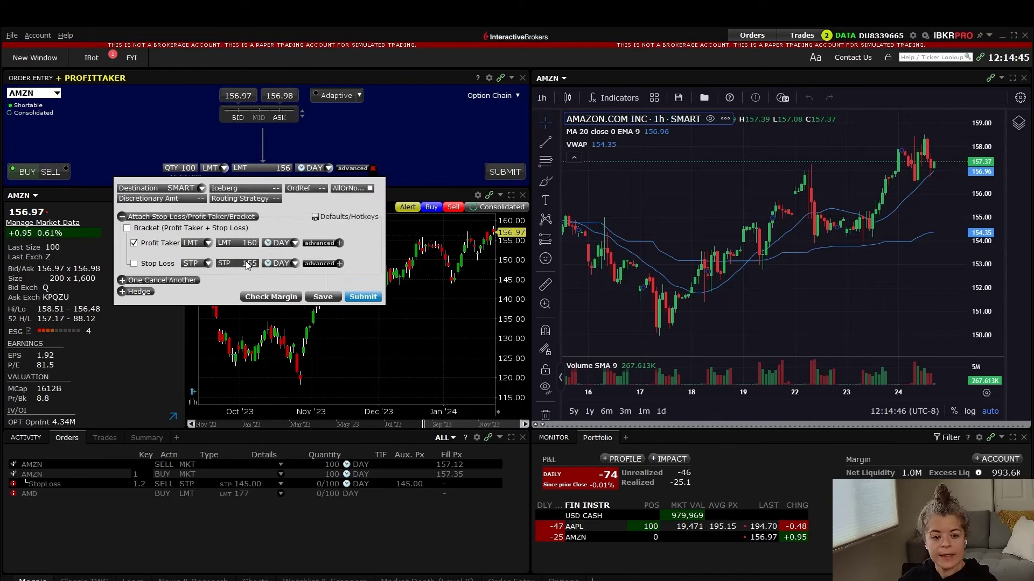
# - Add a stop loss with a stop price of 153 to complete the AMZN bracket order
pyautogui.click(248, 263)
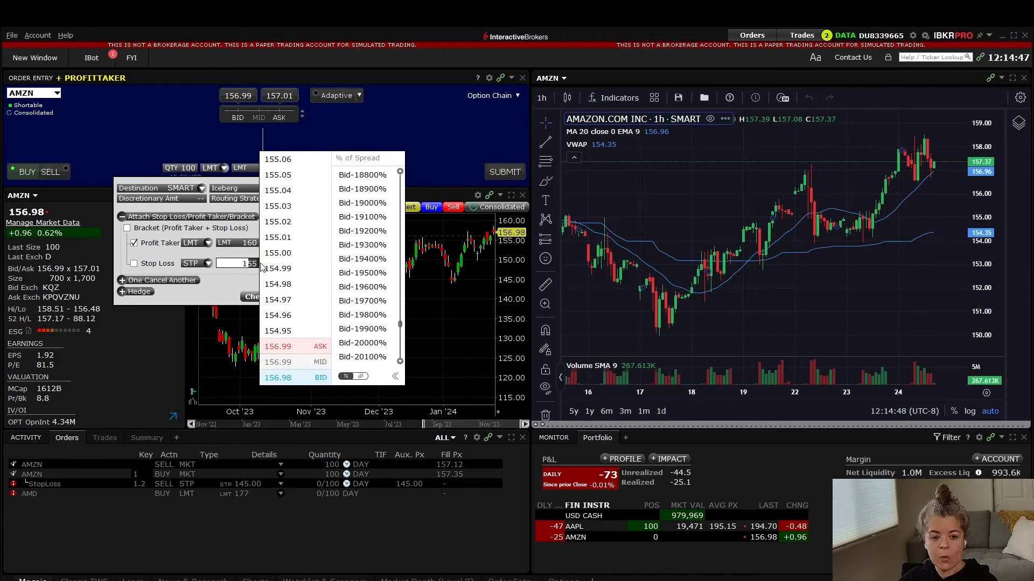
pyautogui.press('BackSpace')
pyautogui.write('3')
pyautogui.press('Return')
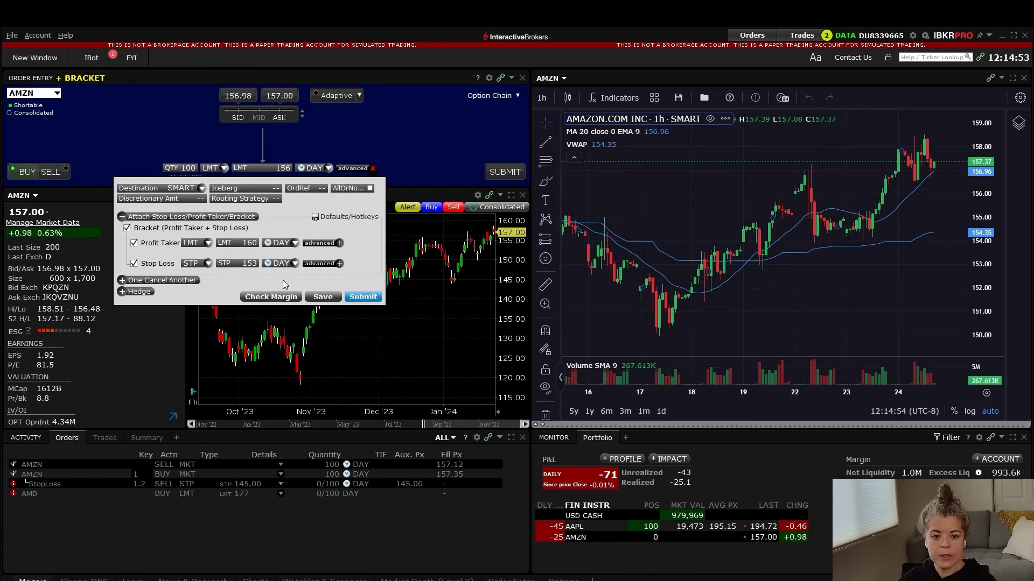
# - Submit and transmit the AMZN bracket order, declining the Price Management Algo for the profit taker
pyautogui.click(363, 296)
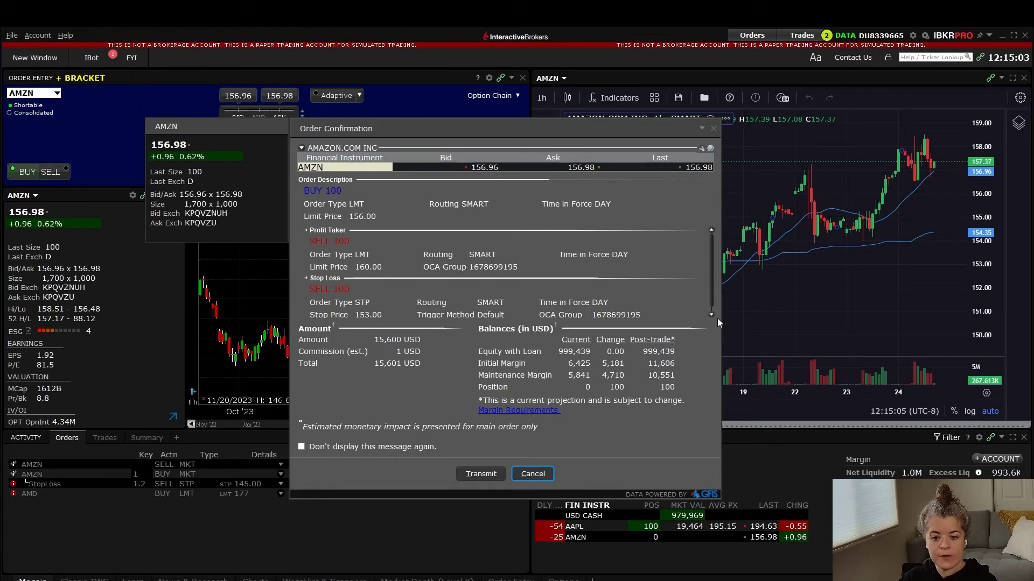
pyautogui.click(475, 474)
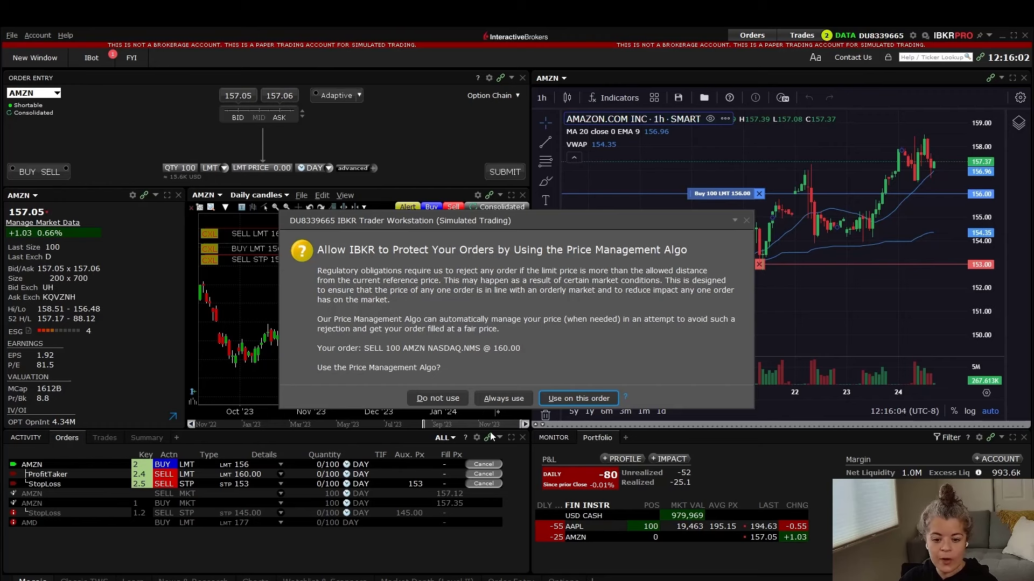
pyautogui.click(450, 398)
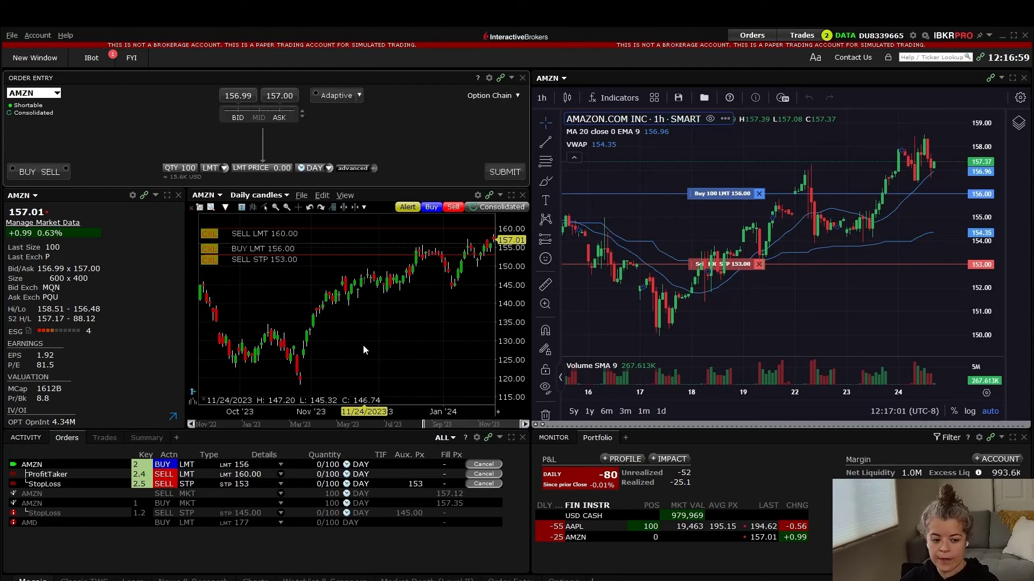
# - Cancel the working AMZN bracket order and create an untransmitted buy limit order at 148.16 from the daily chart
pyautogui.click(476, 466)
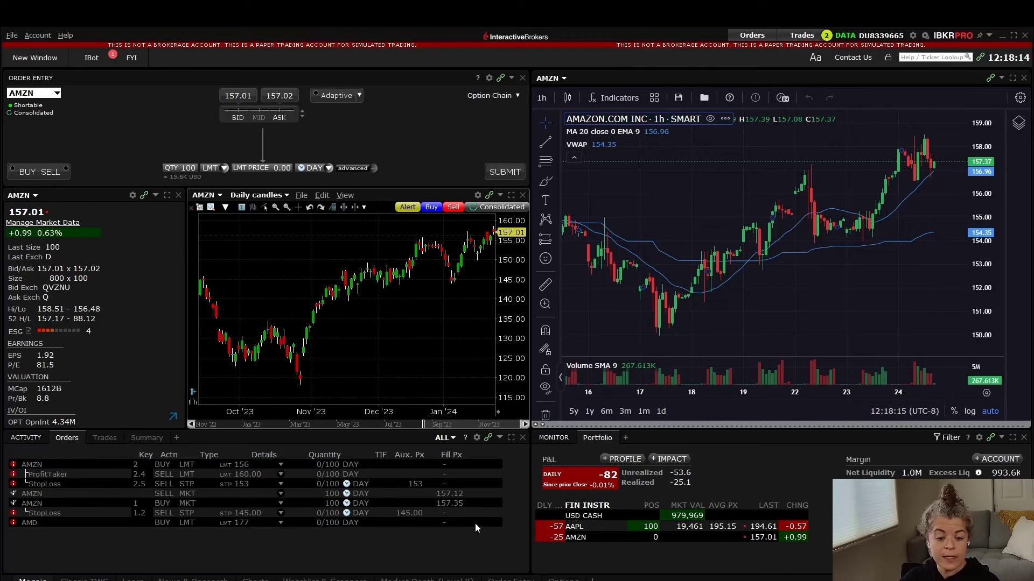
pyautogui.click(425, 268)
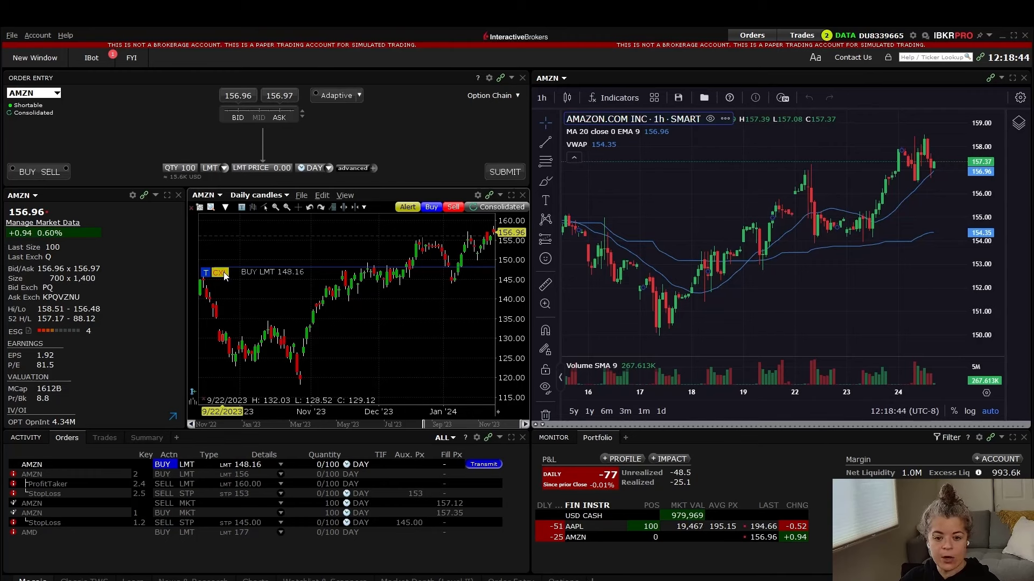
pyautogui.click(402, 538)
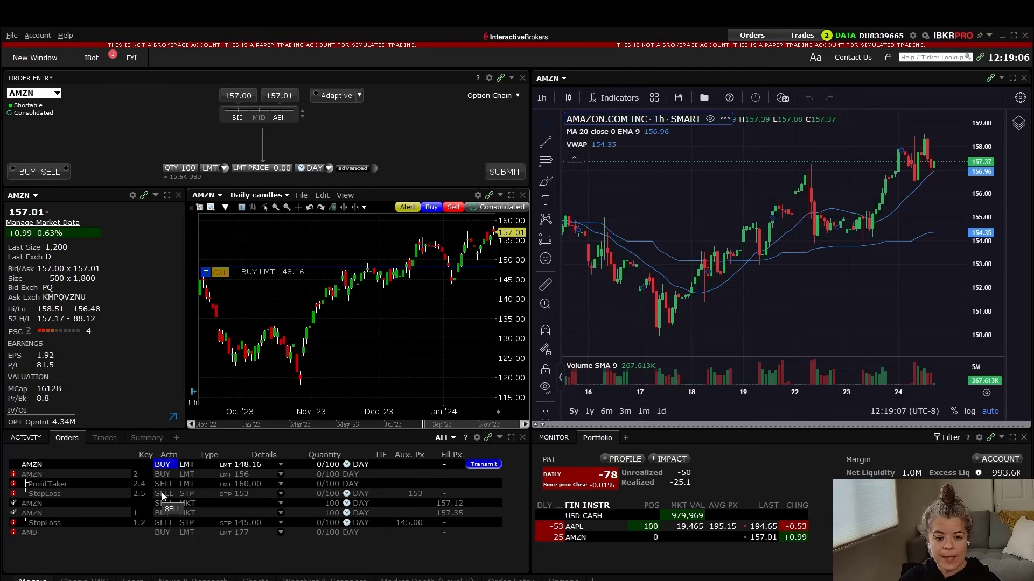
# - Turn on ChartTrader for the daily AMZN chart and create an untransmitted sell limit order at 159.51 from the chart
pyautogui.click(342, 196)
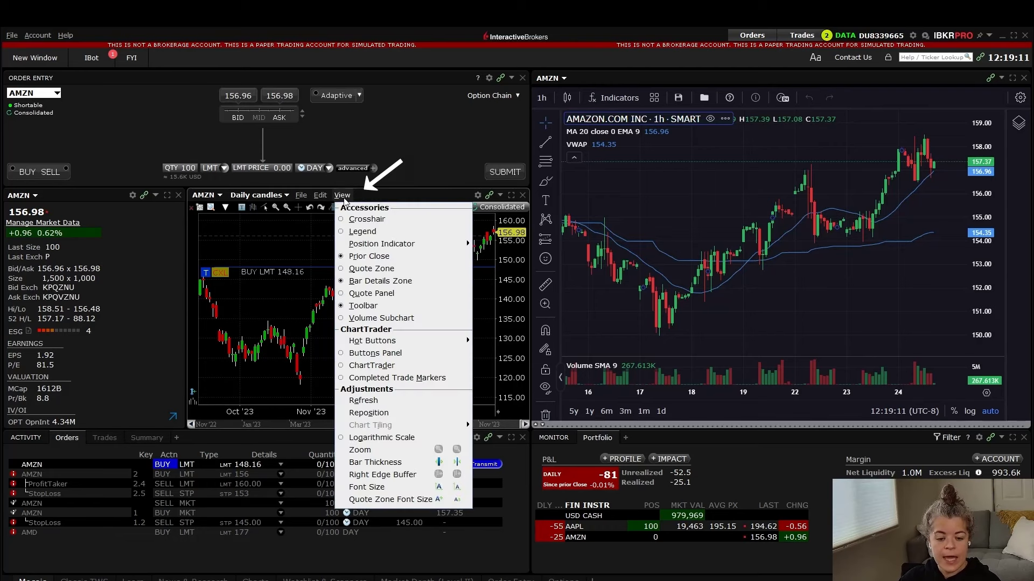
pyautogui.click(392, 366)
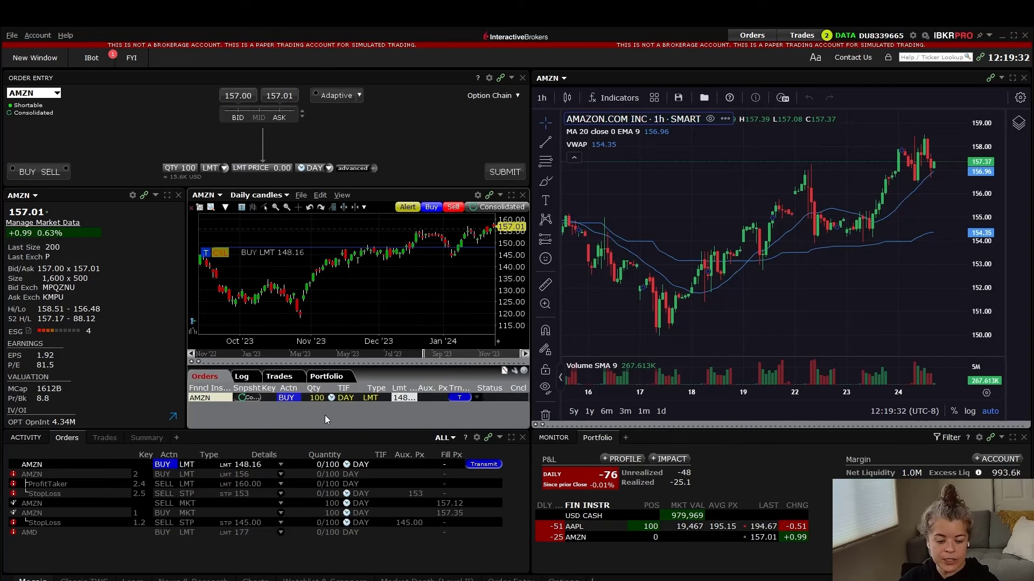
pyautogui.click(108, 490)
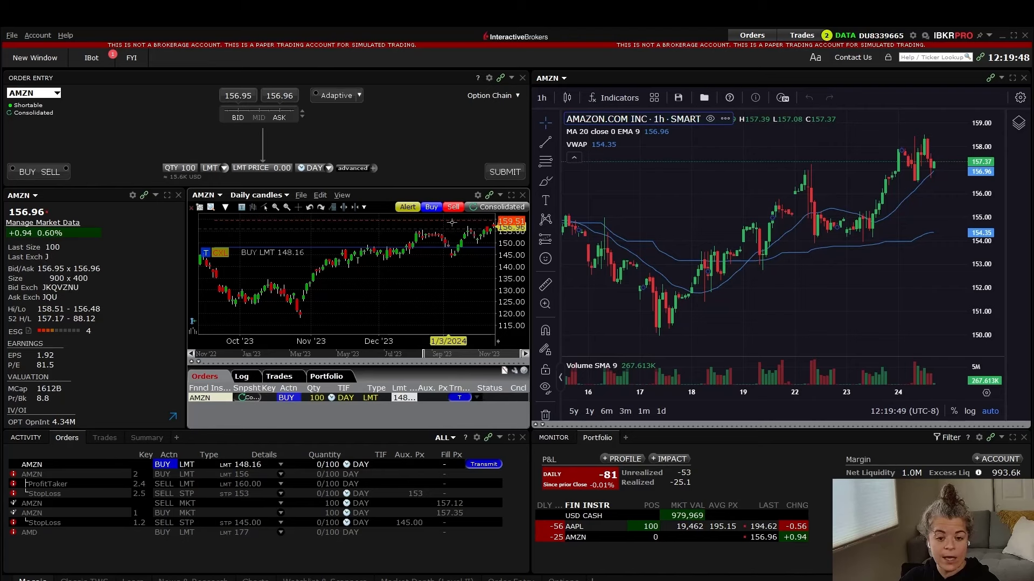
pyautogui.click(452, 222)
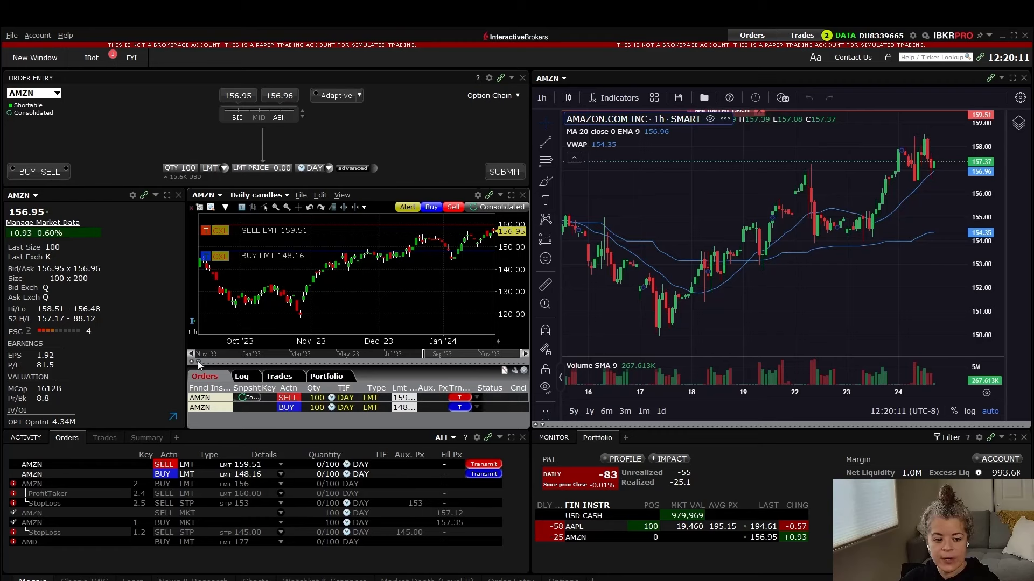
# - Collapse the ChartTrader order panel beneath the daily chart, restore it, and select the AMZN buy order in it
pyautogui.moveTo(198, 364); pyautogui.dragTo(288, 424)
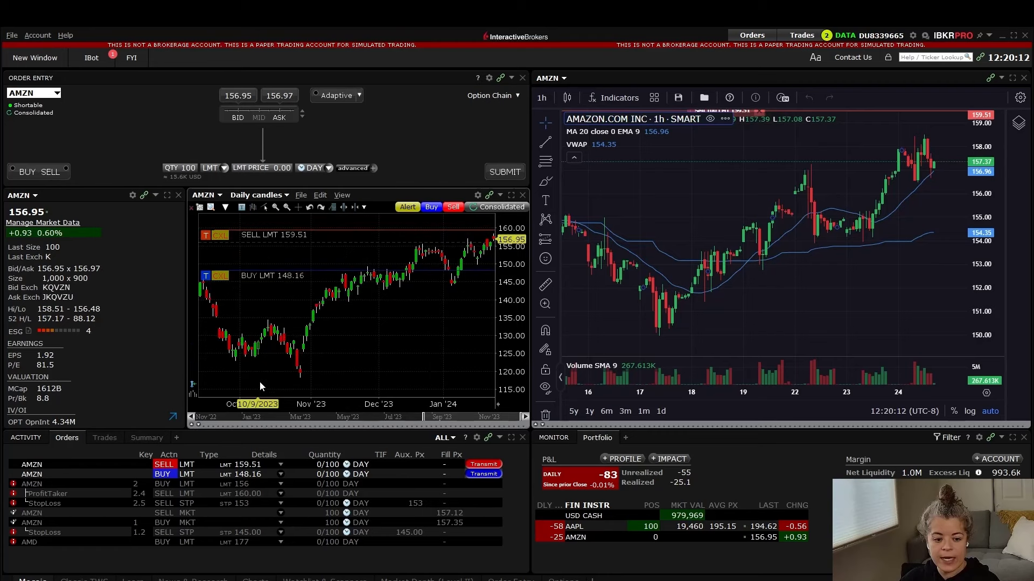
pyautogui.click(191, 424)
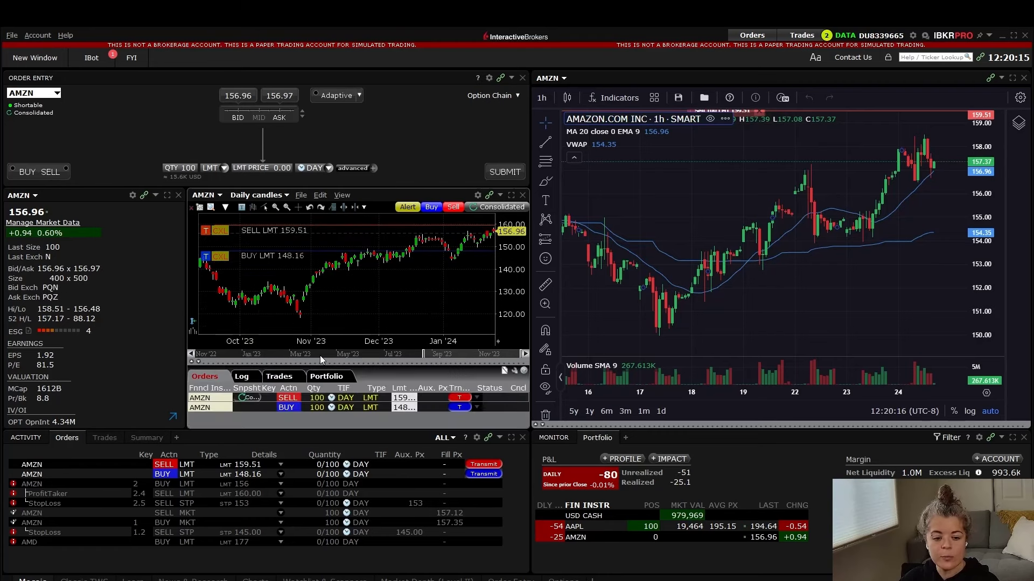
pyautogui.click(347, 409)
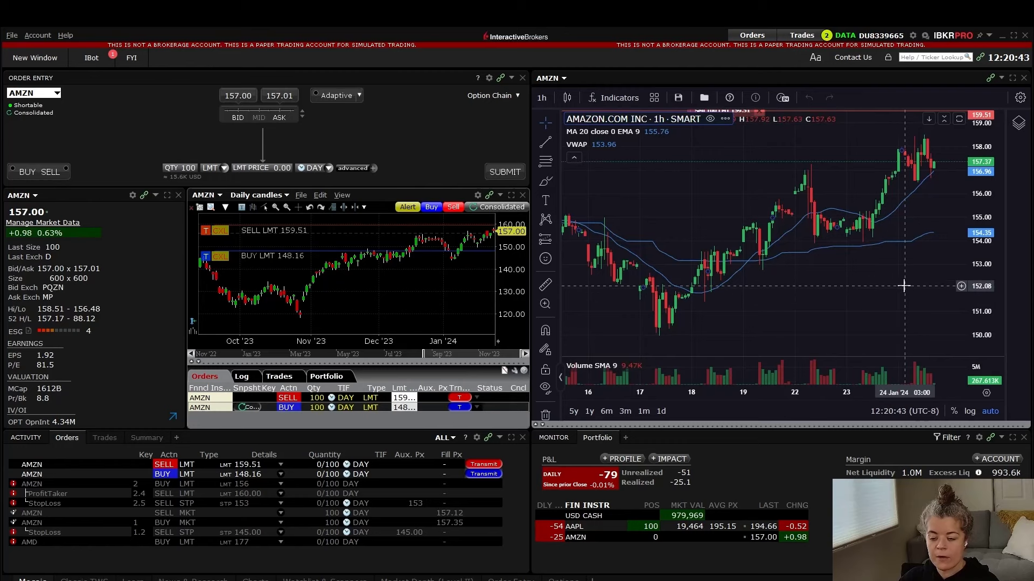
# - Create an untransmitted AMZN buy limit order at 151.90 from the hourly chart, and move its limit price down to 151.48
pyautogui.click(961, 290)
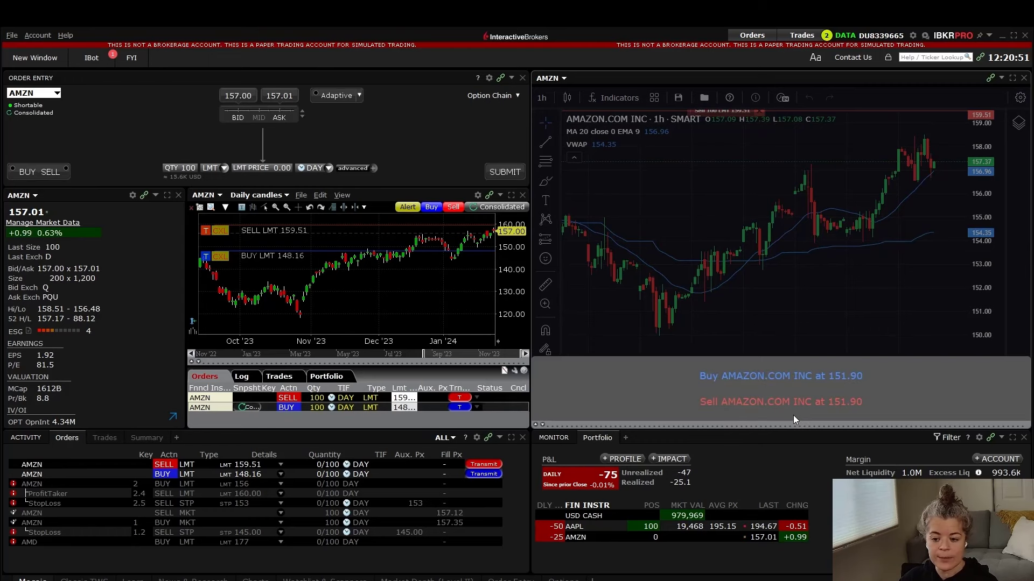
pyautogui.click(814, 380)
pyautogui.click(500, 360)
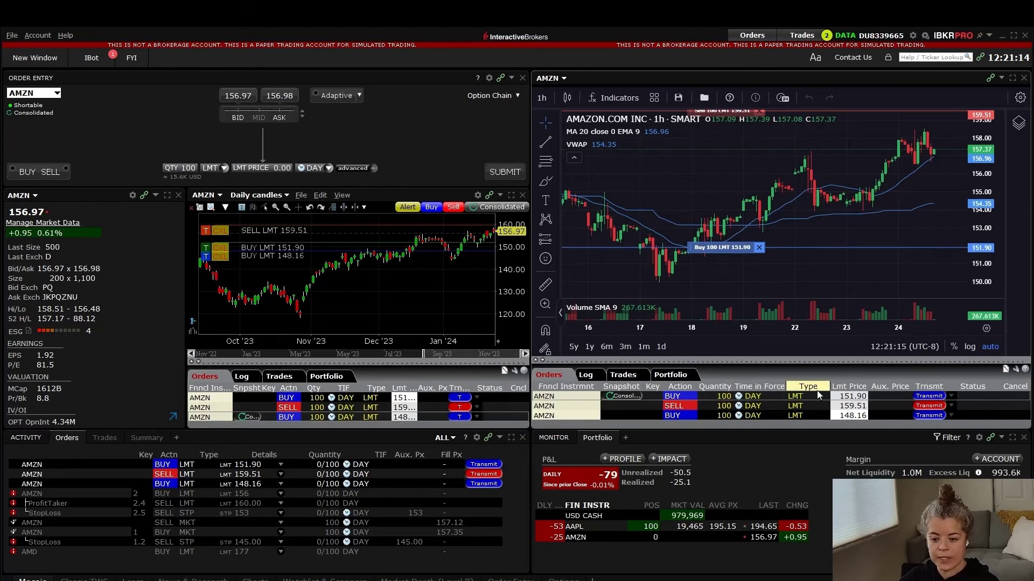
pyautogui.moveTo(735, 252); pyautogui.dragTo(760, 261)
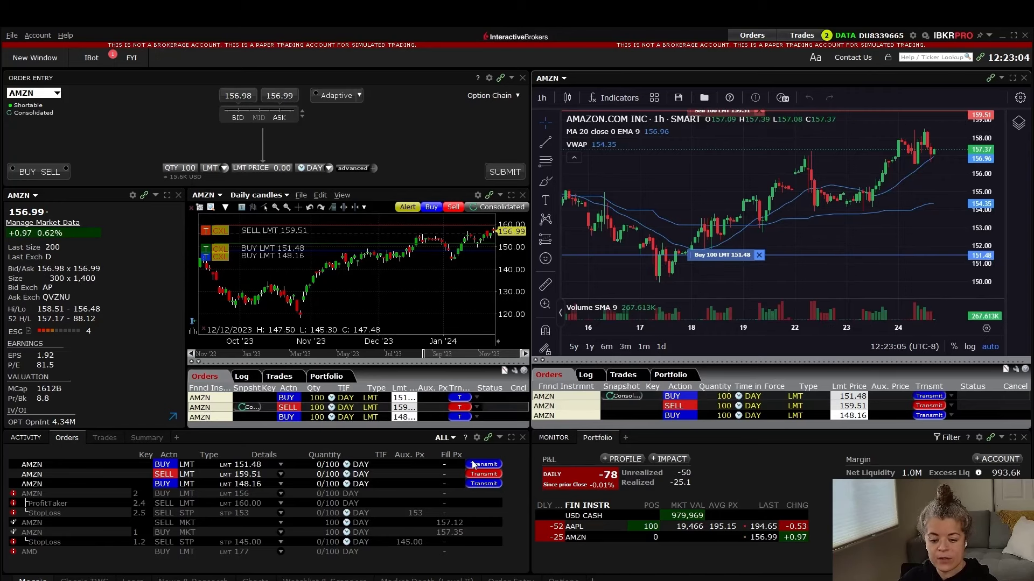
# - Switch the Order Entry tool style to Rapid Transmit in its settings and apply the configuration
pyautogui.click(490, 78)
pyautogui.click(512, 91)
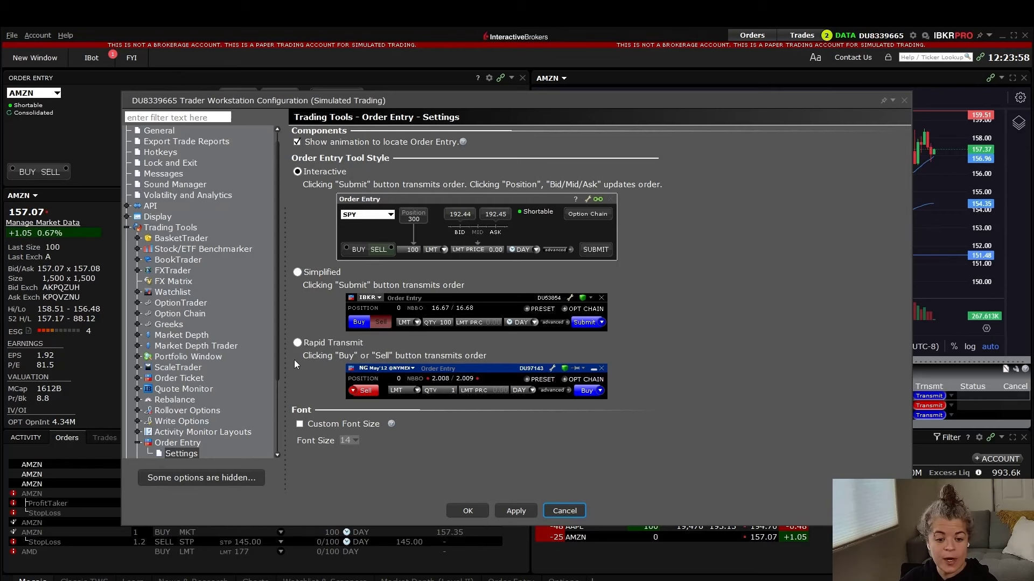
pyautogui.click(297, 344)
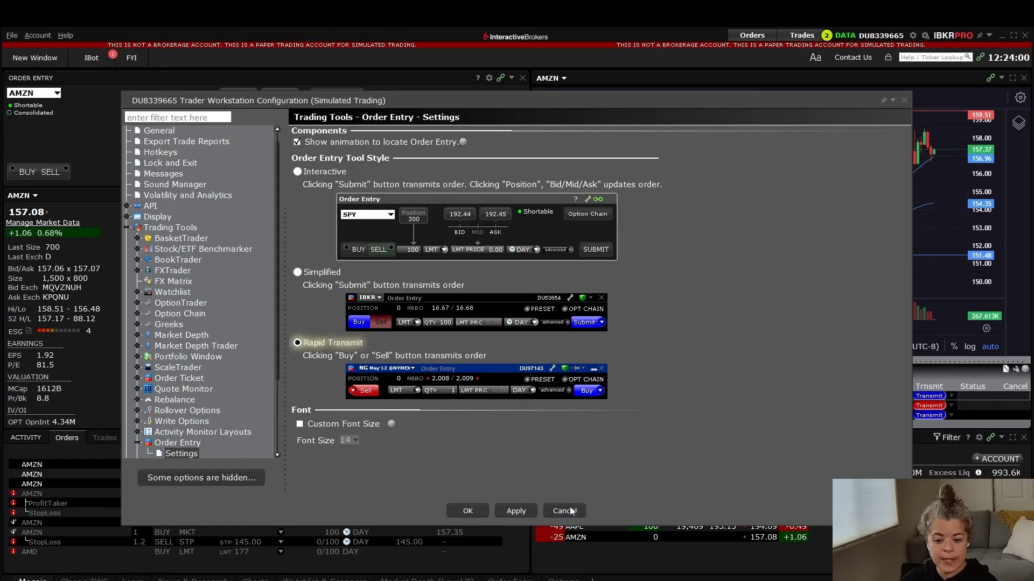
pyautogui.click(517, 510)
pyautogui.click(477, 509)
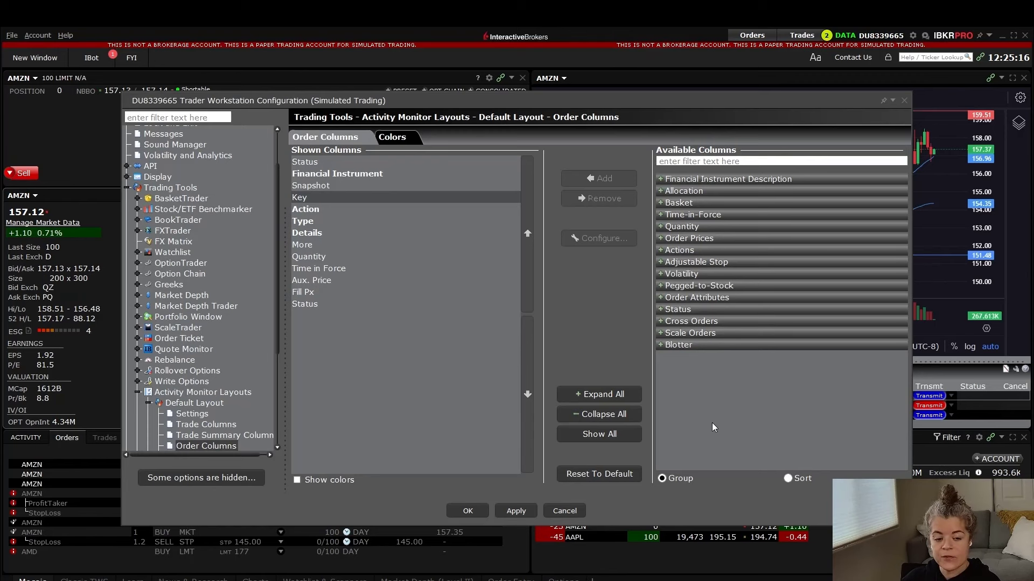
# - Apply the order column configuration for the Activity monitor's default layout, and transmit the pending AMZN limit orders at 159.51, 151.48 and 148.16
pyautogui.click(514, 515)
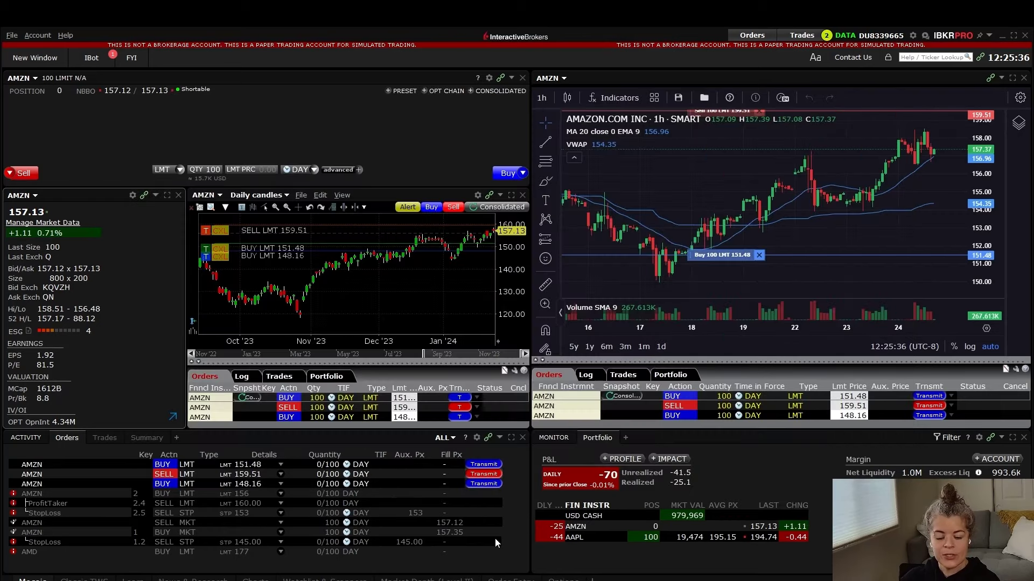
pyautogui.click(488, 473)
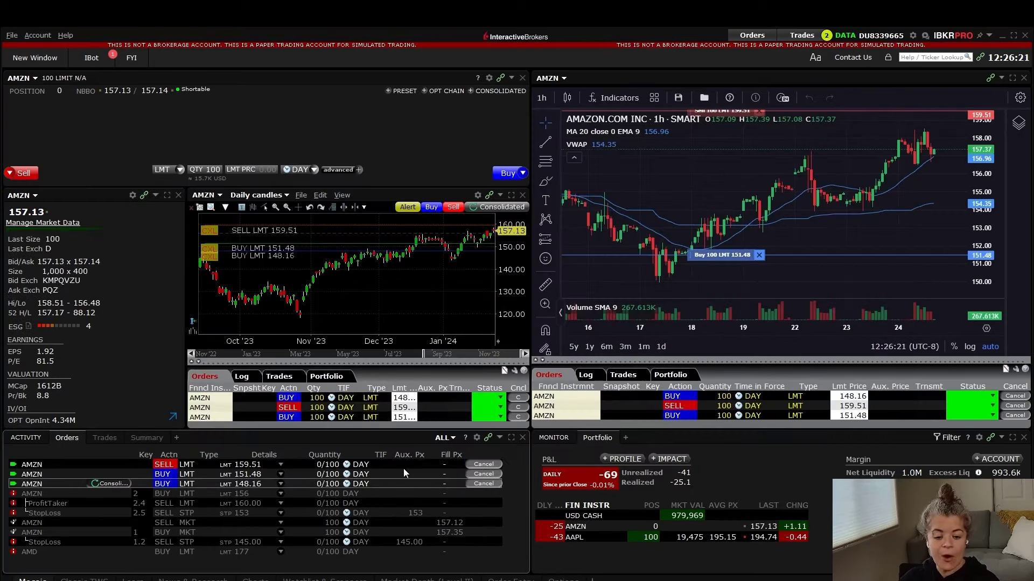